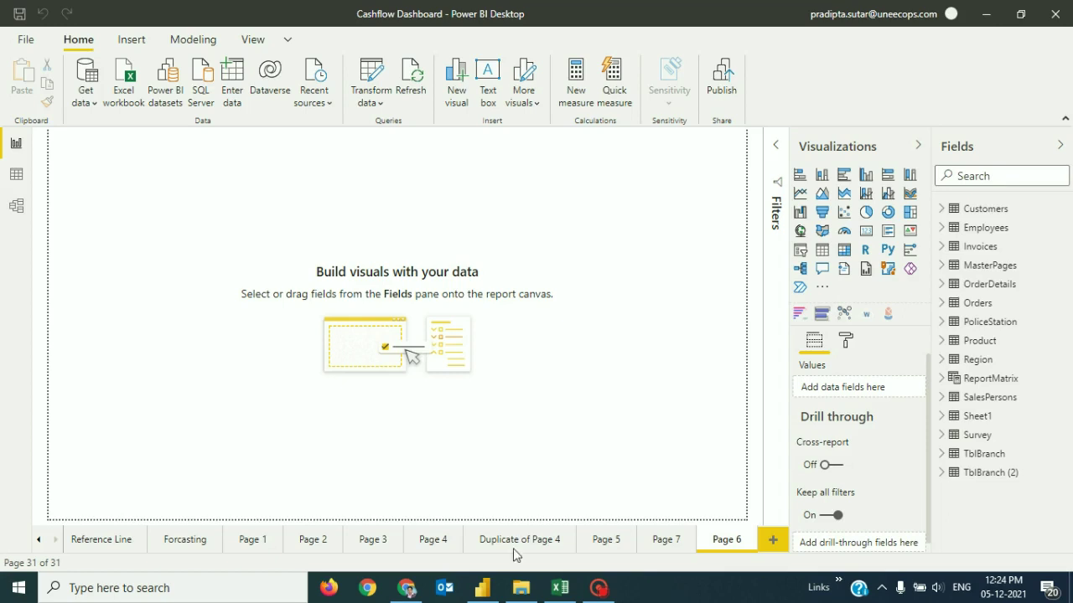
# Open Power BI Desktop's Options dialog from File > Options and settings.
pyautogui.click(32, 39)
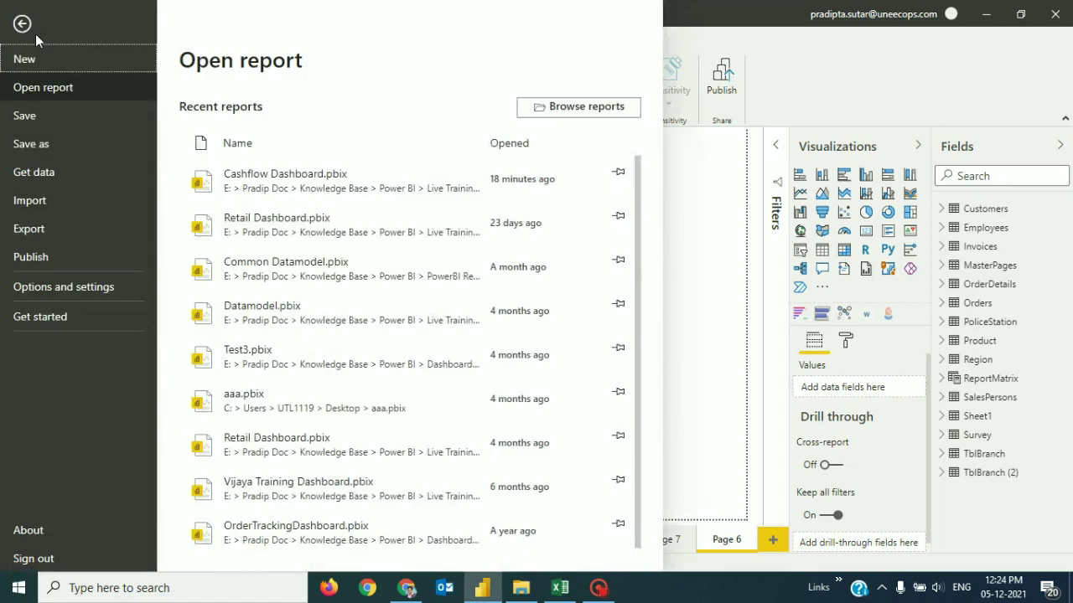
pyautogui.click(106, 290)
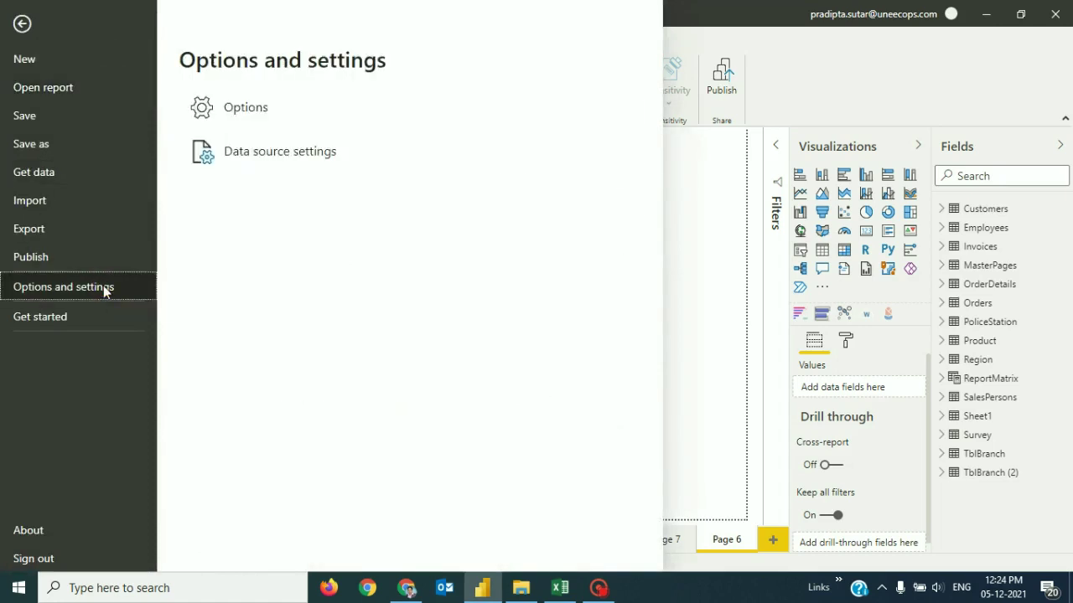
pyautogui.click(293, 110)
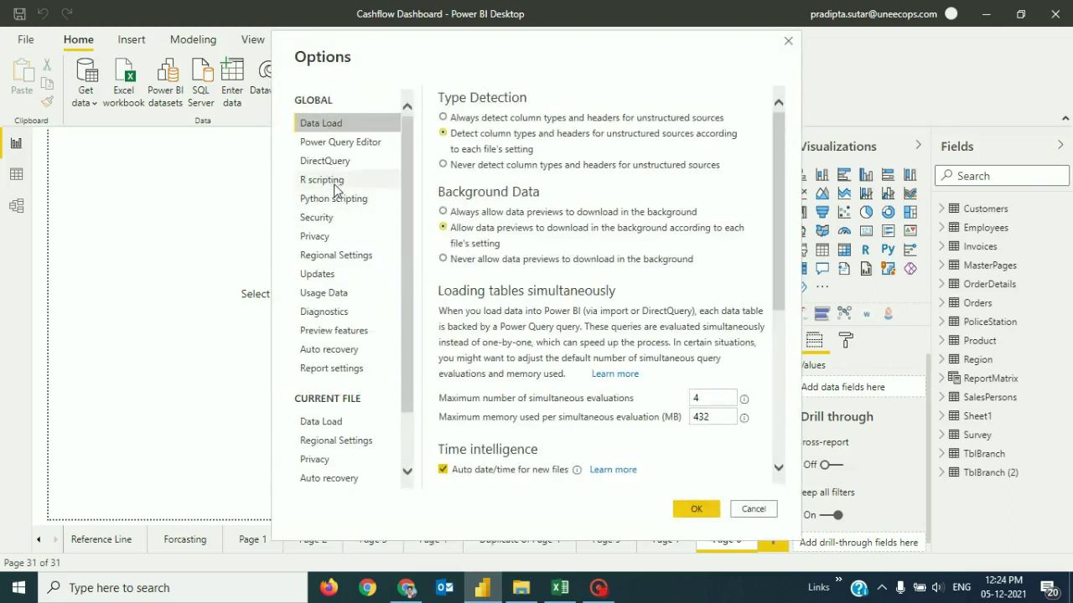
# Compare the R and Python scripting pages and confirm the R home directory list only offers Other.
pyautogui.click(335, 185)
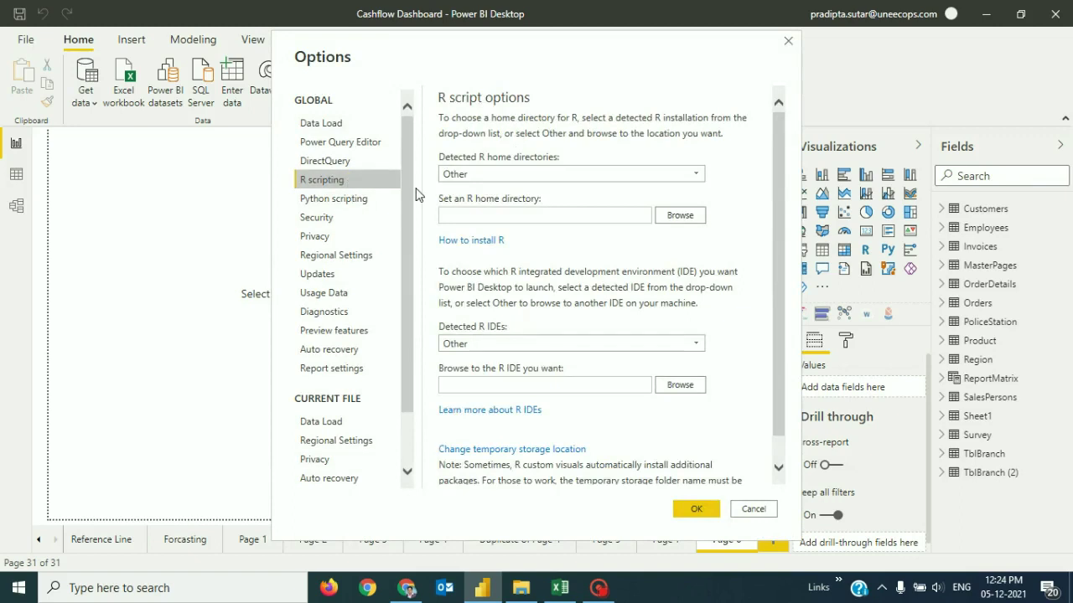
pyautogui.click(359, 203)
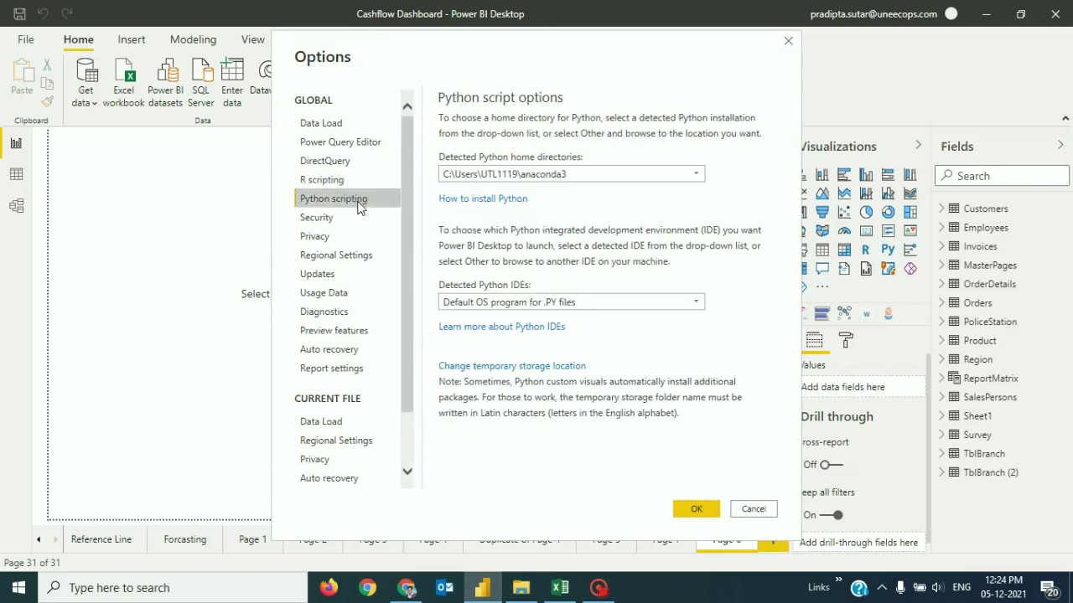
pyautogui.click(341, 182)
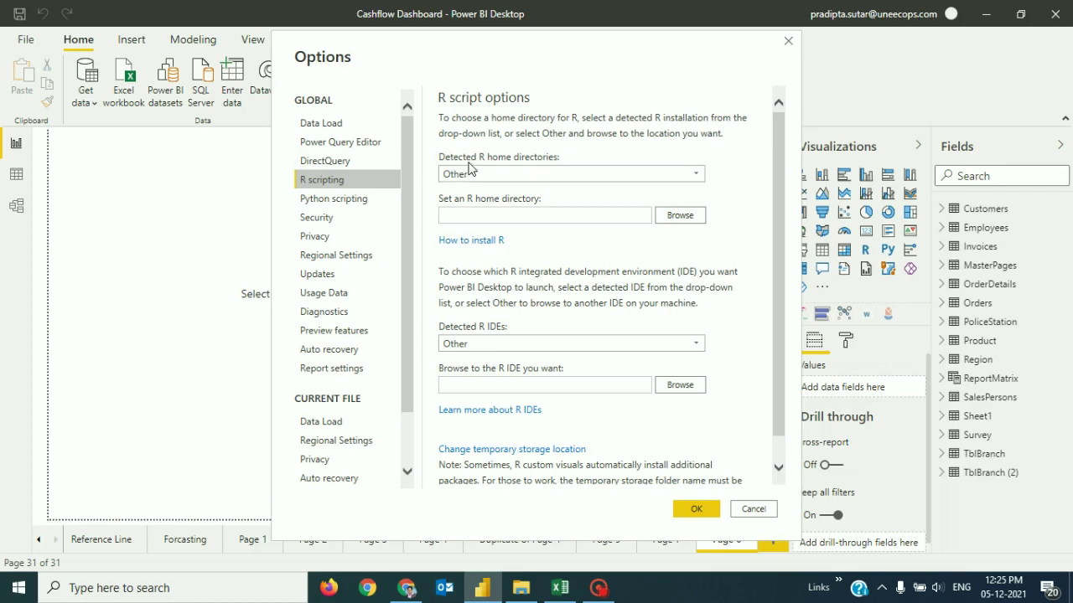
pyautogui.click(689, 174)
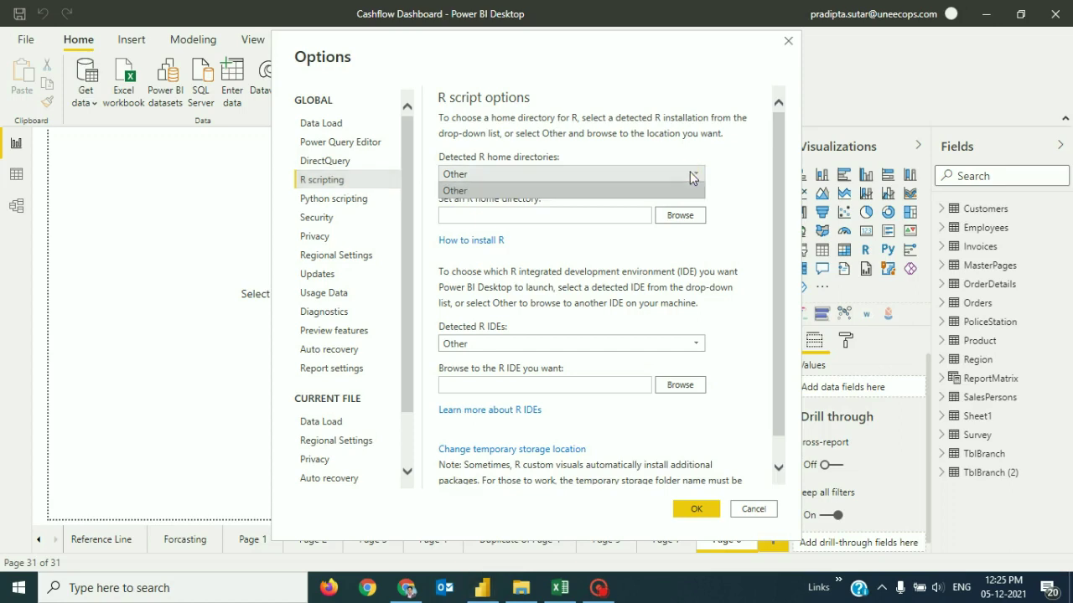
pyautogui.click(736, 181)
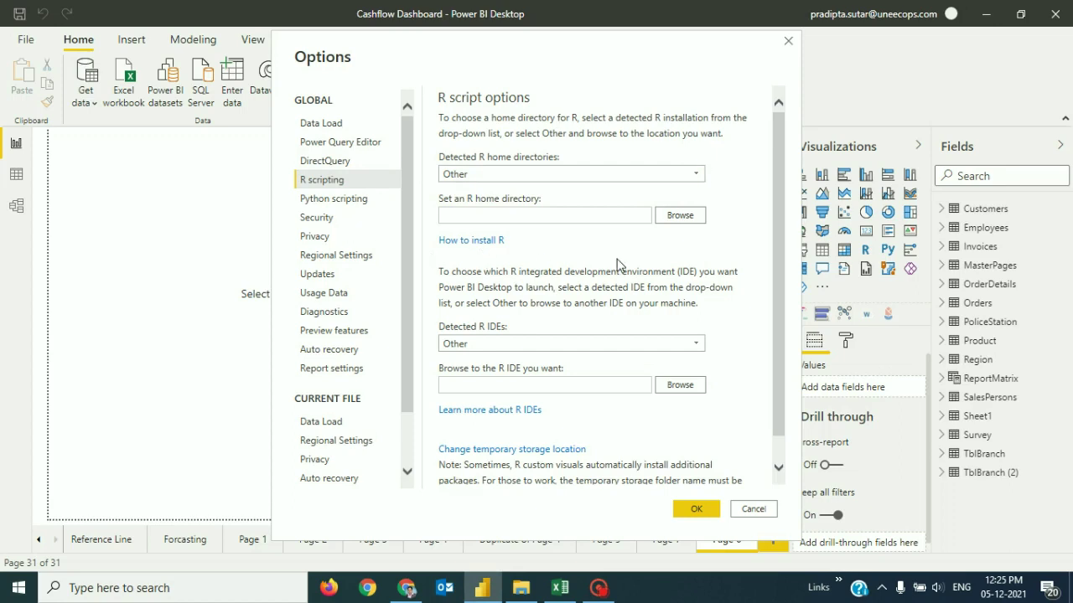
pyautogui.click(345, 201)
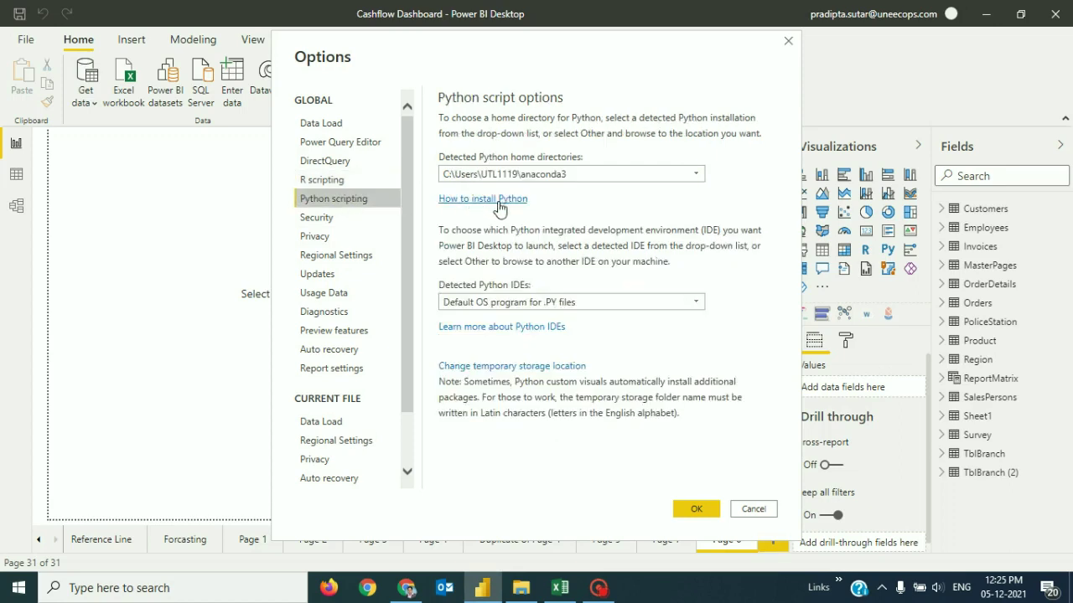
pyautogui.click(320, 179)
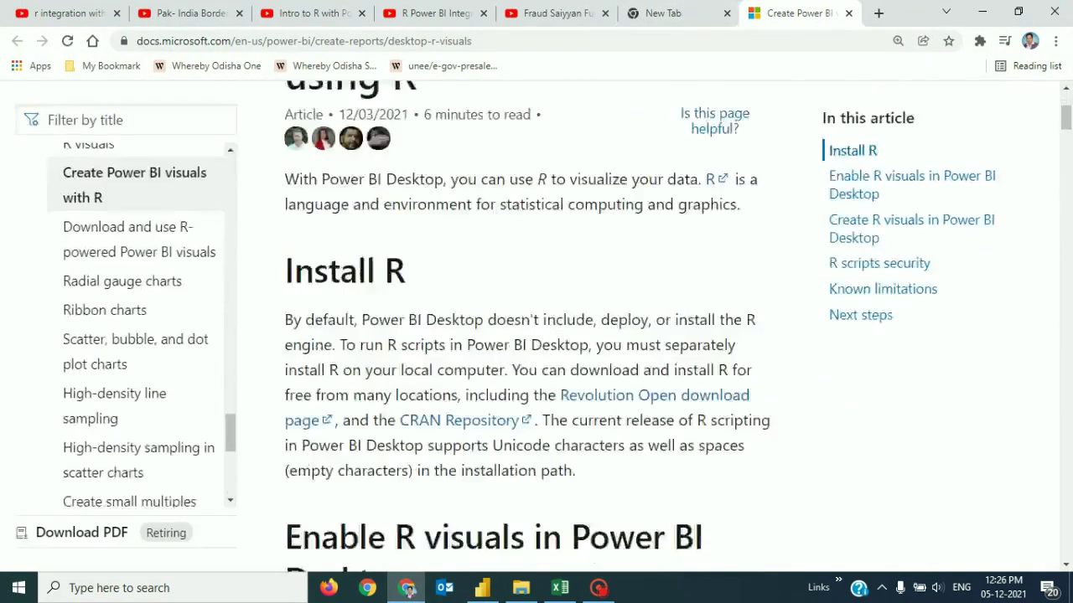
# Scroll the R visuals guide and follow its link to the Microsoft R Open download page.
pyautogui.scroll(2, 637, 268)
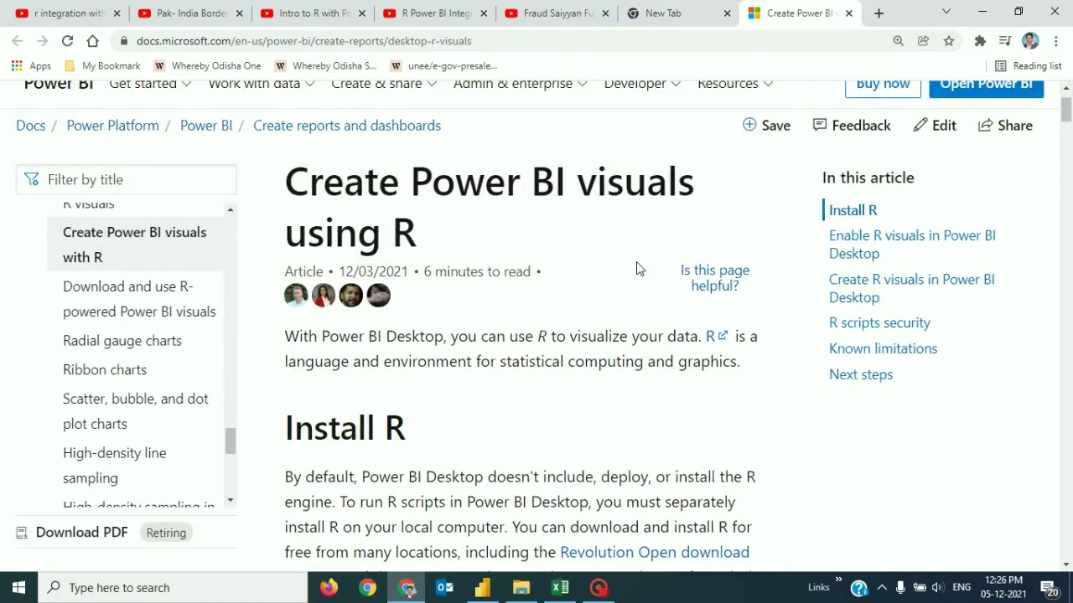
pyautogui.click(615, 410)
pyautogui.scroll(-2, 658, 434)
pyautogui.scroll(2, 646, 394)
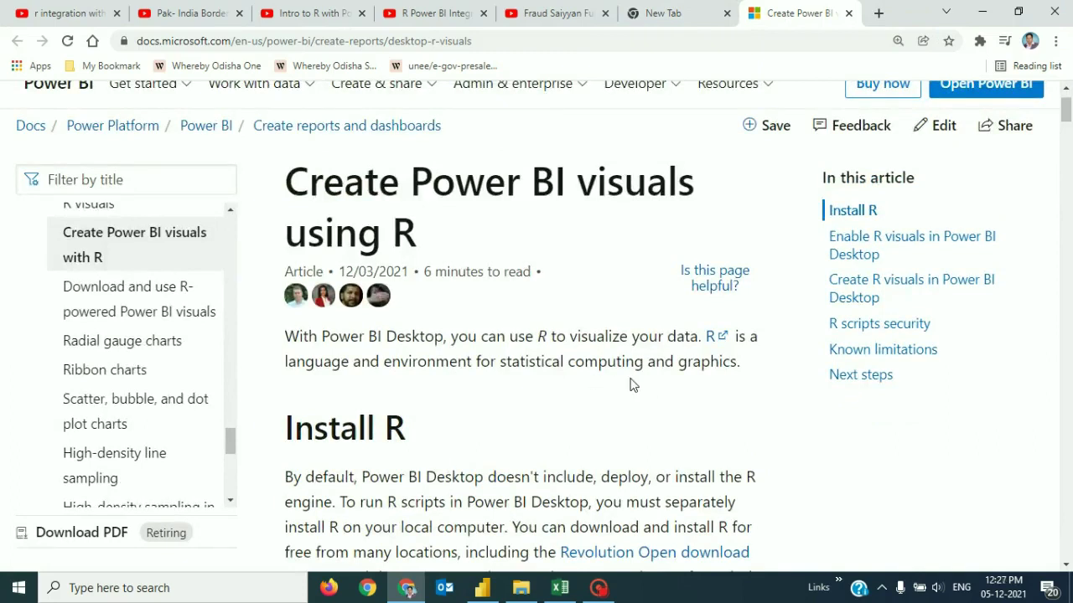
pyautogui.scroll(-3, 632, 384)
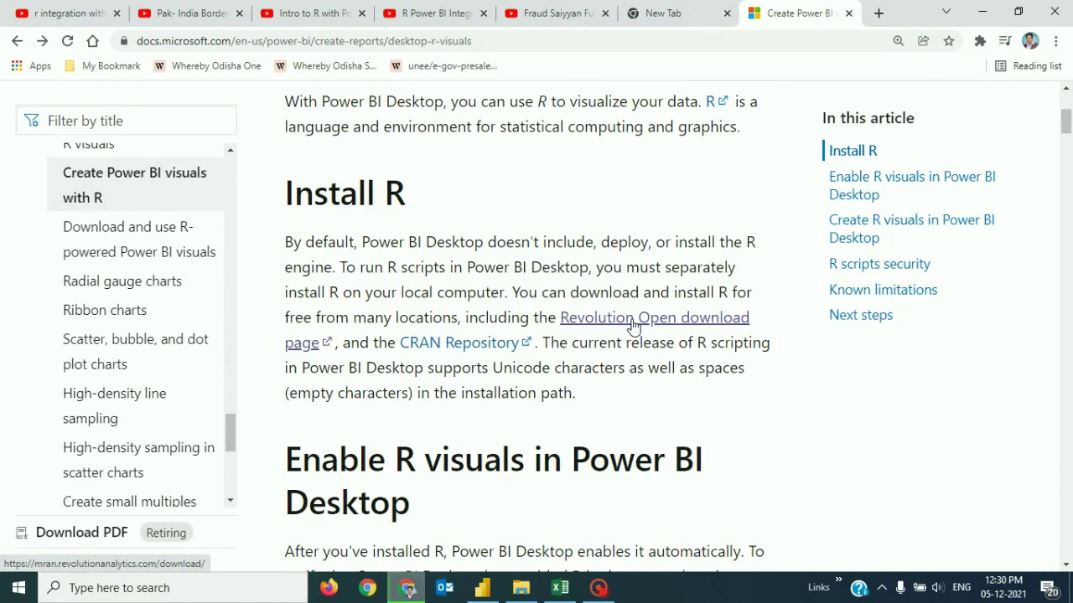
pyautogui.click(634, 326)
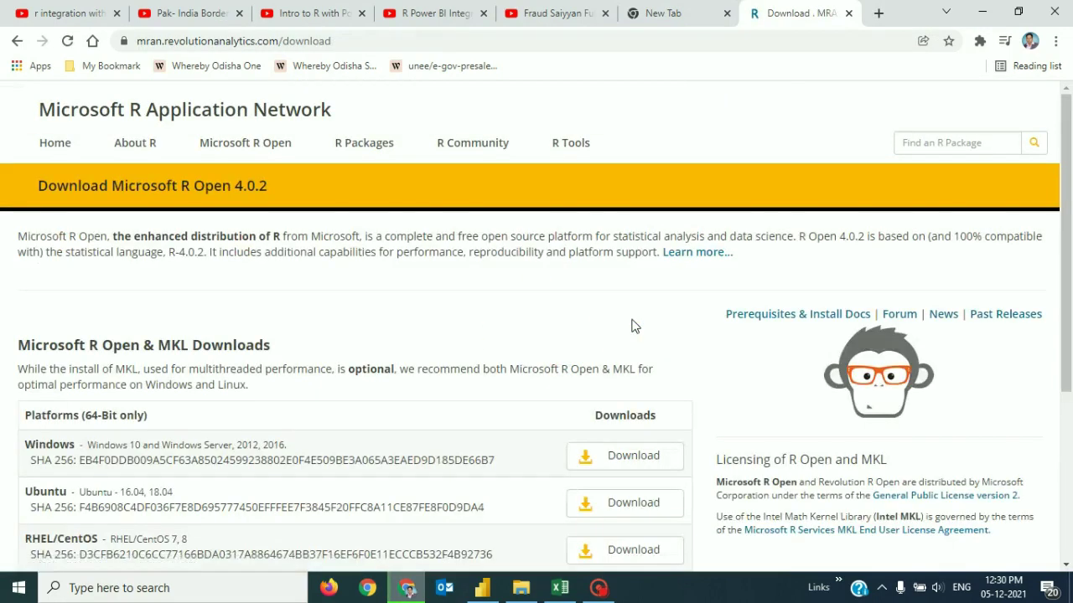
pyautogui.scroll(-2, 537, 310)
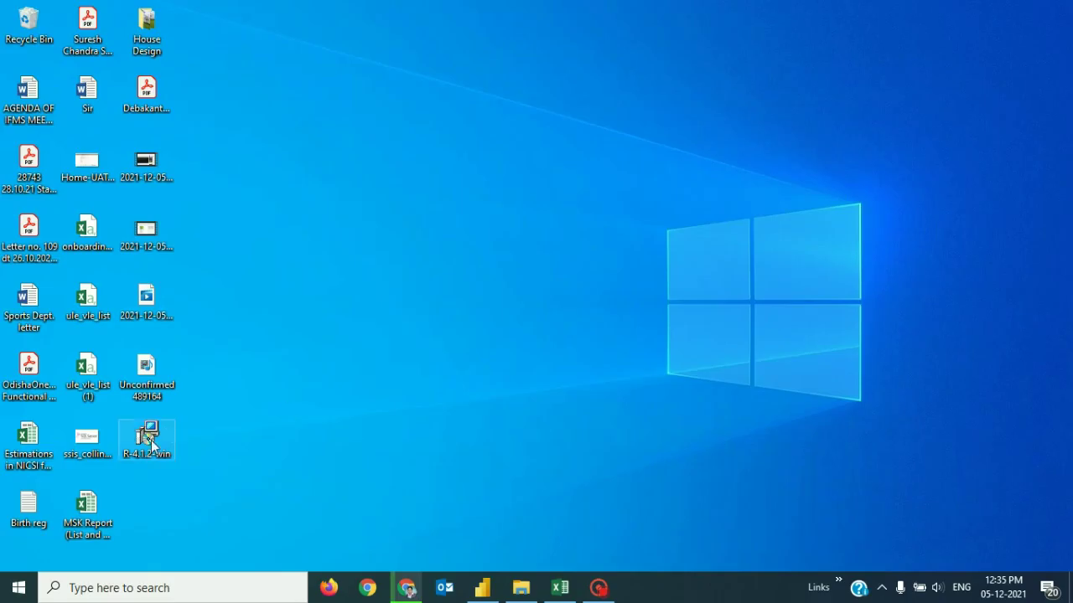
# Run the R-4.1.2-win installer as administrator in English and accept the license.
pyautogui.doubleClick(148, 438)
pyautogui.rightClick(153, 441)
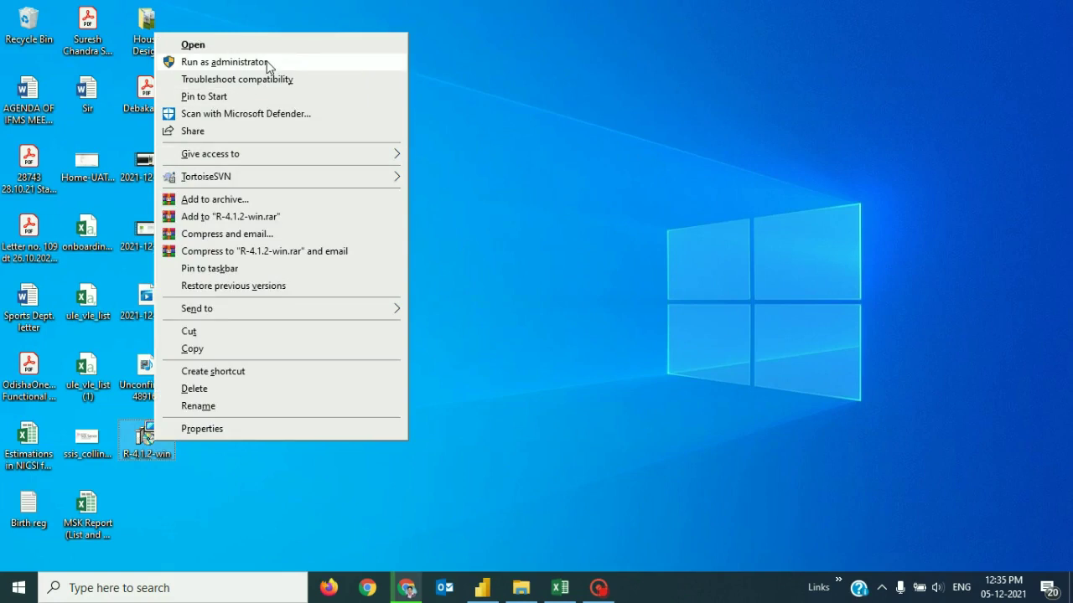
pyautogui.click(266, 63)
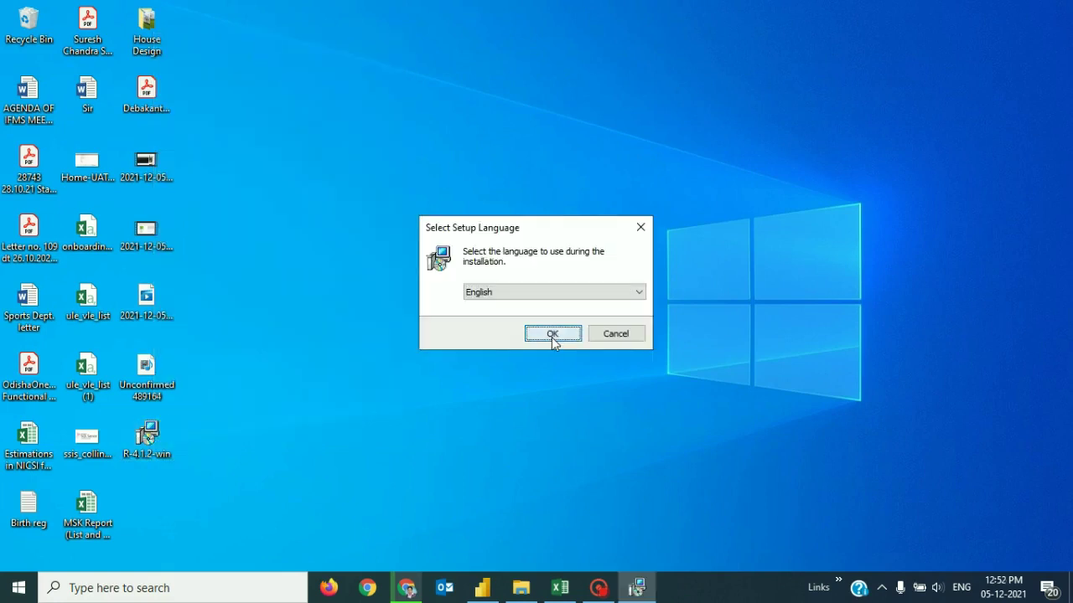
pyautogui.click(551, 335)
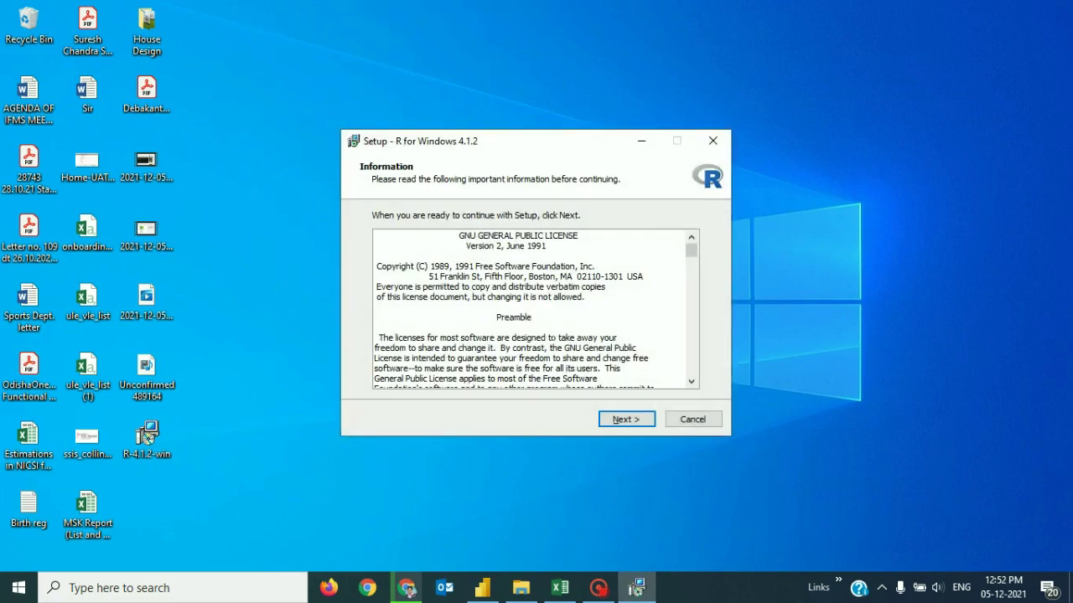
pyautogui.moveTo(692, 254); pyautogui.dragTo(686, 393)
pyautogui.click(634, 423)
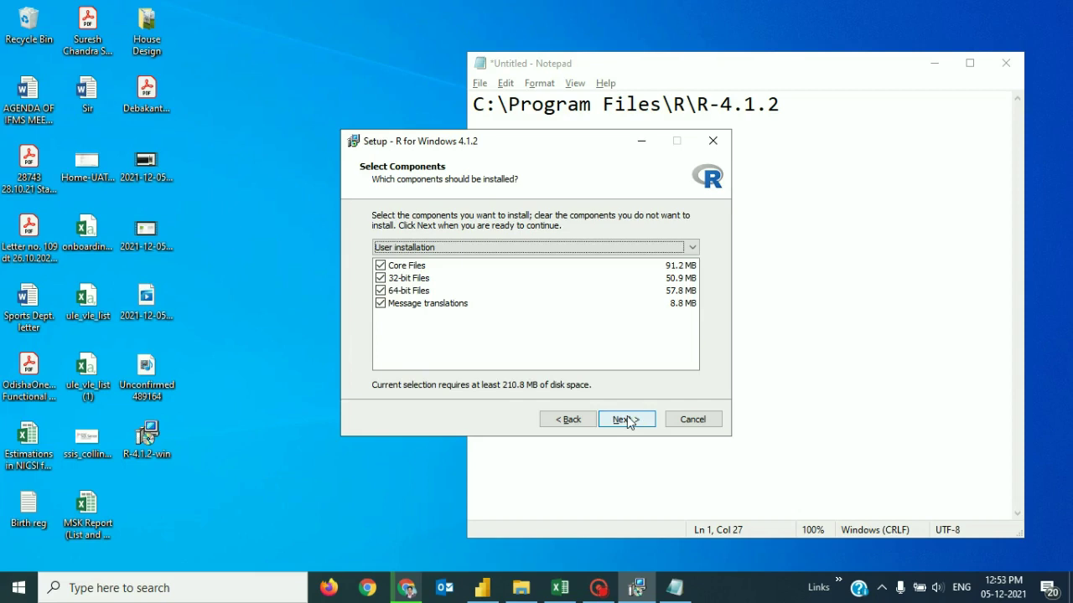
# Pick 64-bit User installation as the component set and advance to Startup options.
pyautogui.click(696, 249)
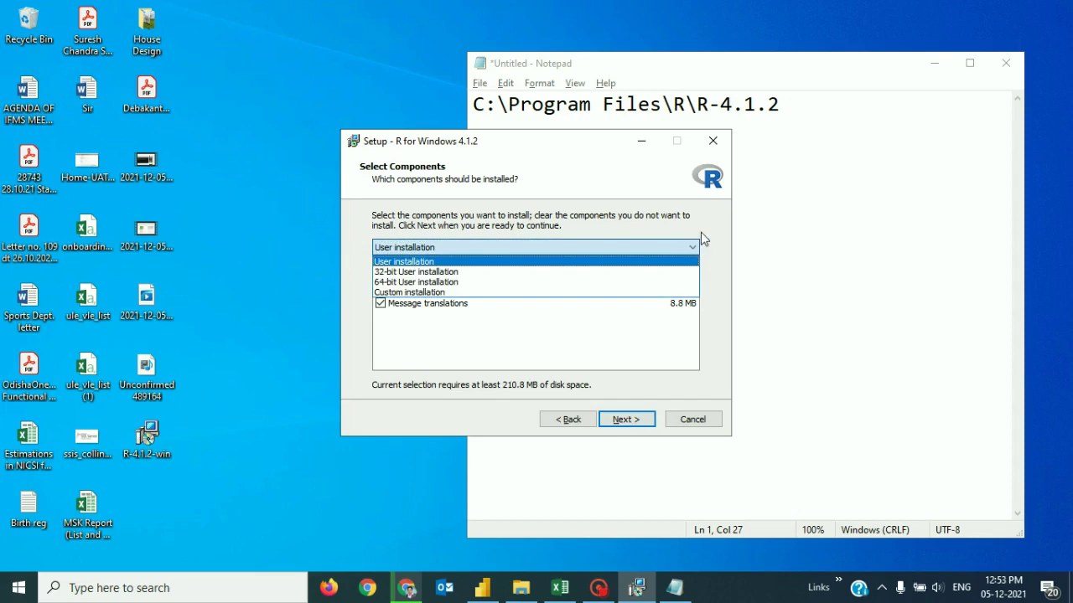
pyautogui.click(620, 287)
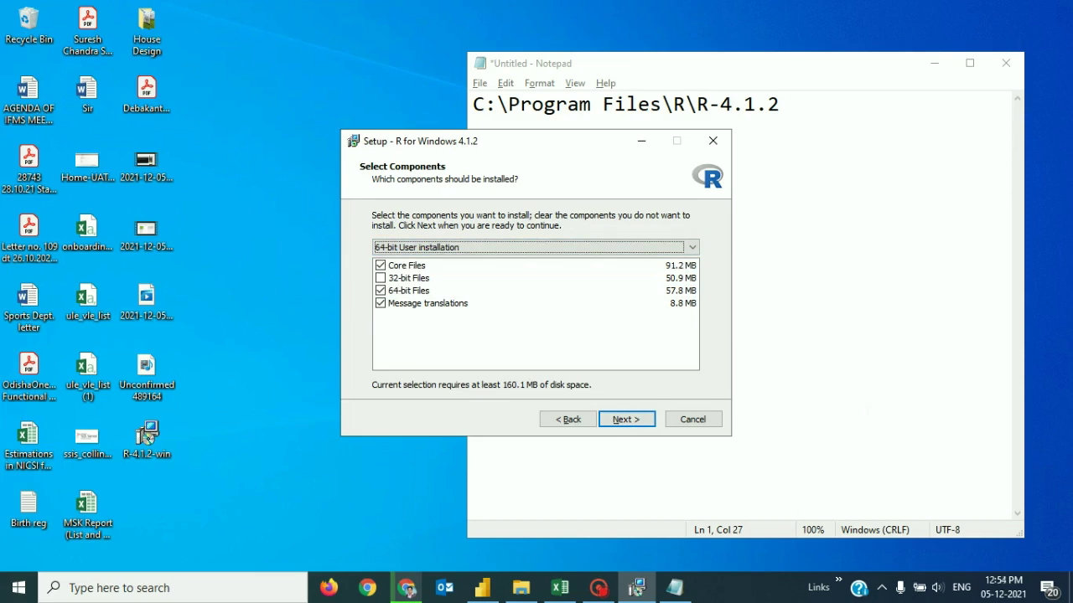
pyautogui.click(693, 248)
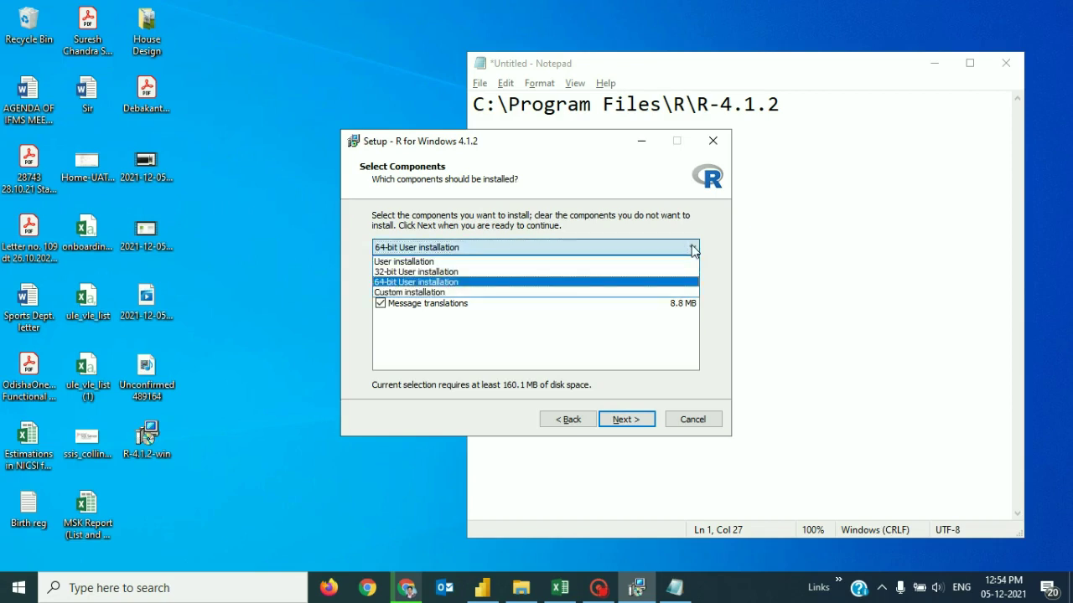
pyautogui.click(693, 248)
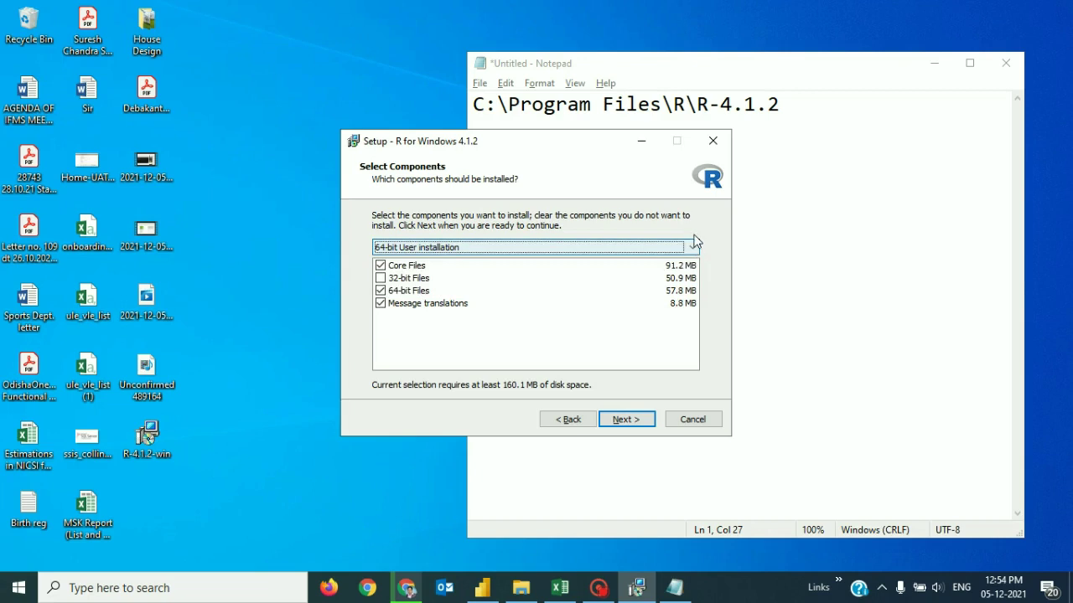
pyautogui.click(628, 424)
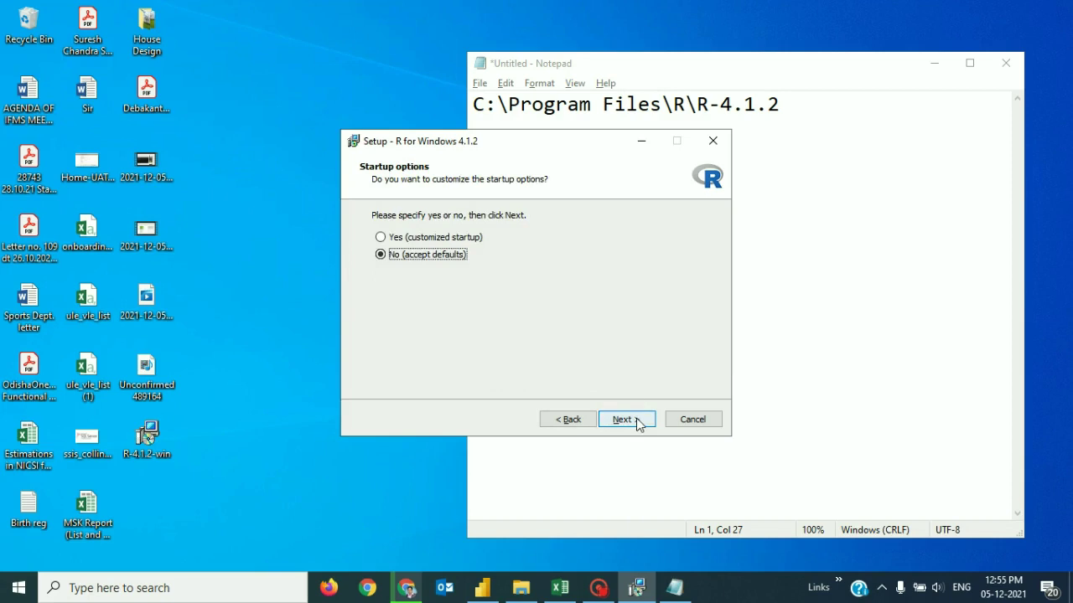
# Keep default startup options and Start Menu folder, add desktop and Quick Launch shortcuts, and install.
pyautogui.click(628, 422)
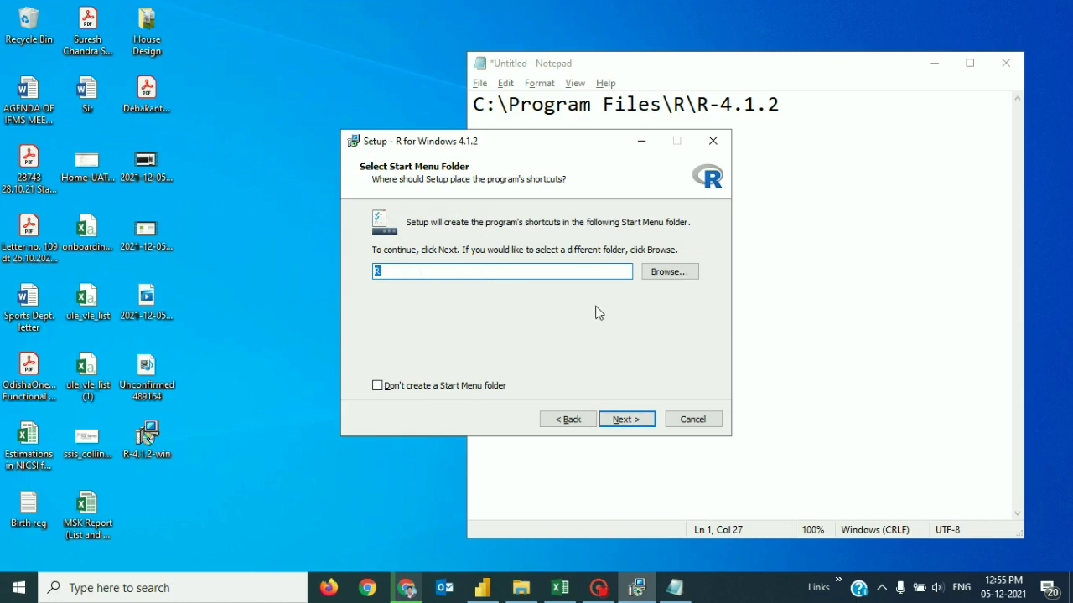
pyautogui.click(642, 424)
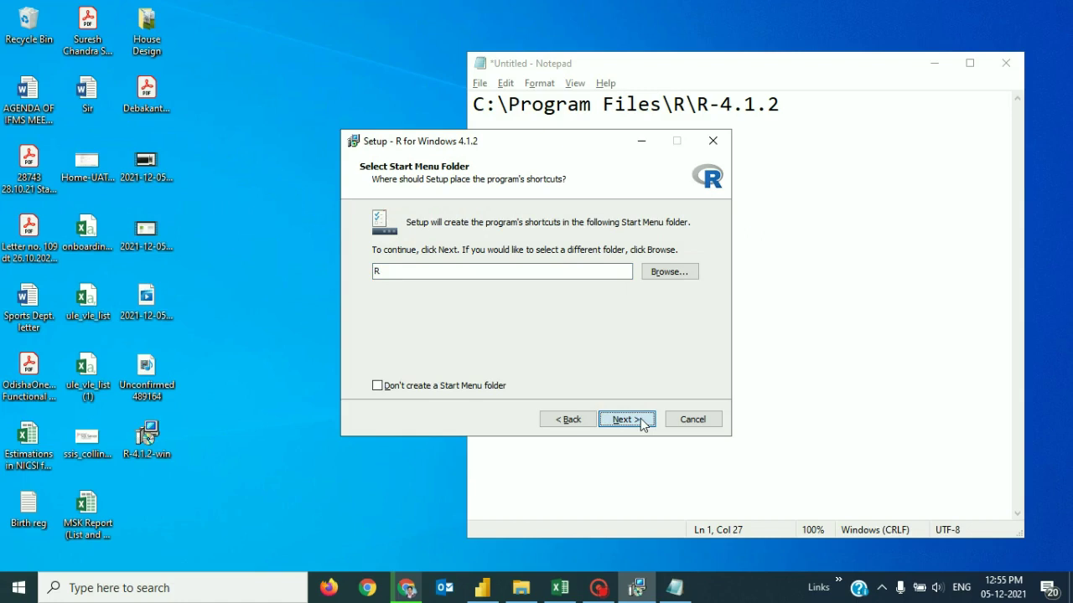
pyautogui.click(642, 424)
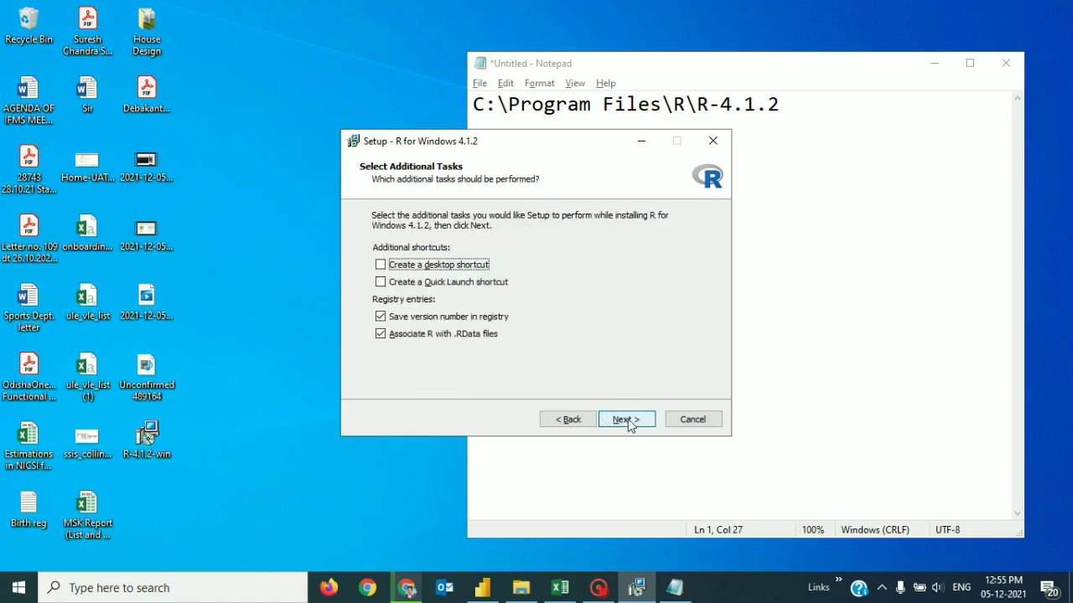
pyautogui.click(381, 266)
pyautogui.click(381, 282)
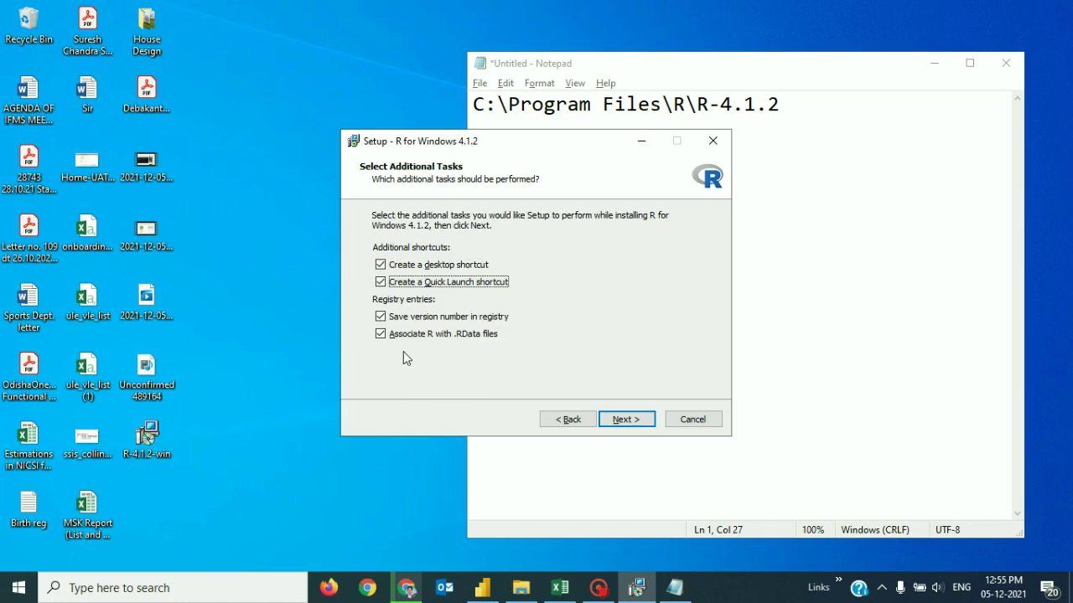
pyautogui.click(625, 419)
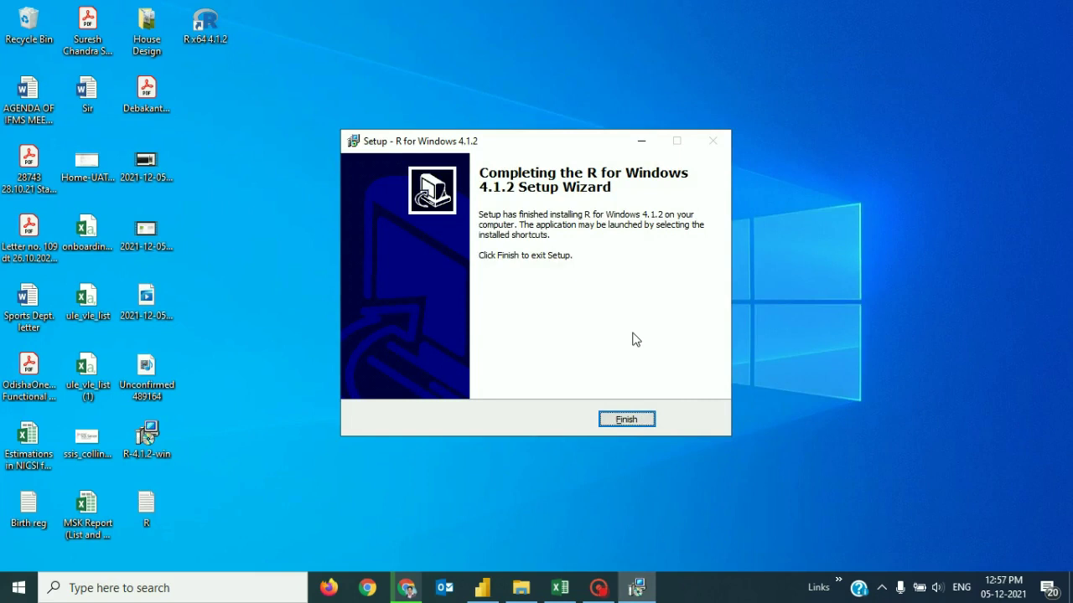
# Finish the R setup wizard and refresh the desktop twice.
pyautogui.click(629, 422)
pyautogui.rightClick(549, 190)
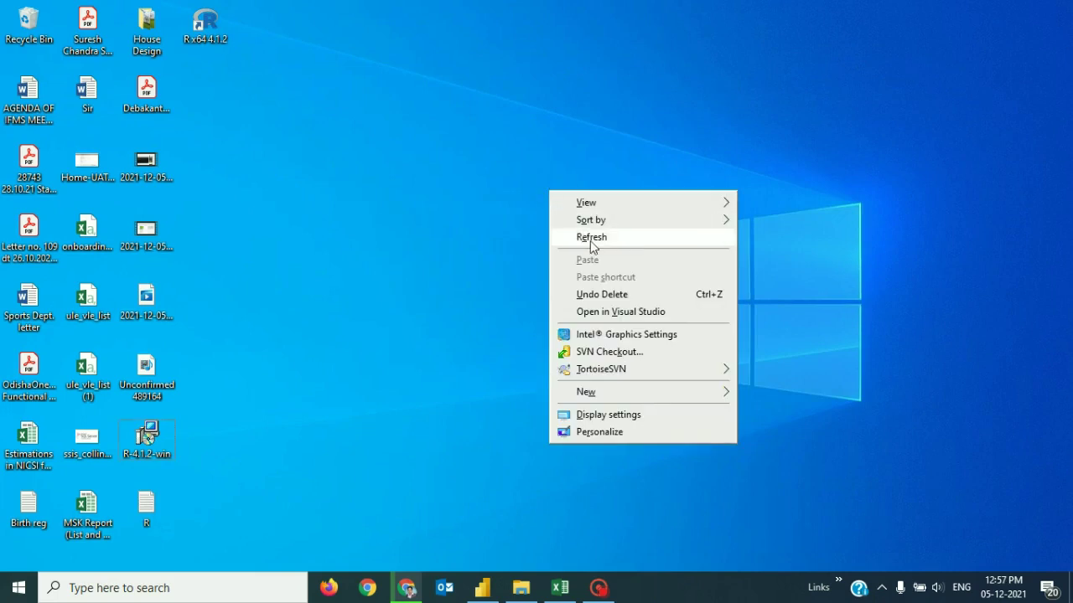
pyautogui.click(590, 240)
pyautogui.rightClick(544, 198)
pyautogui.click(585, 237)
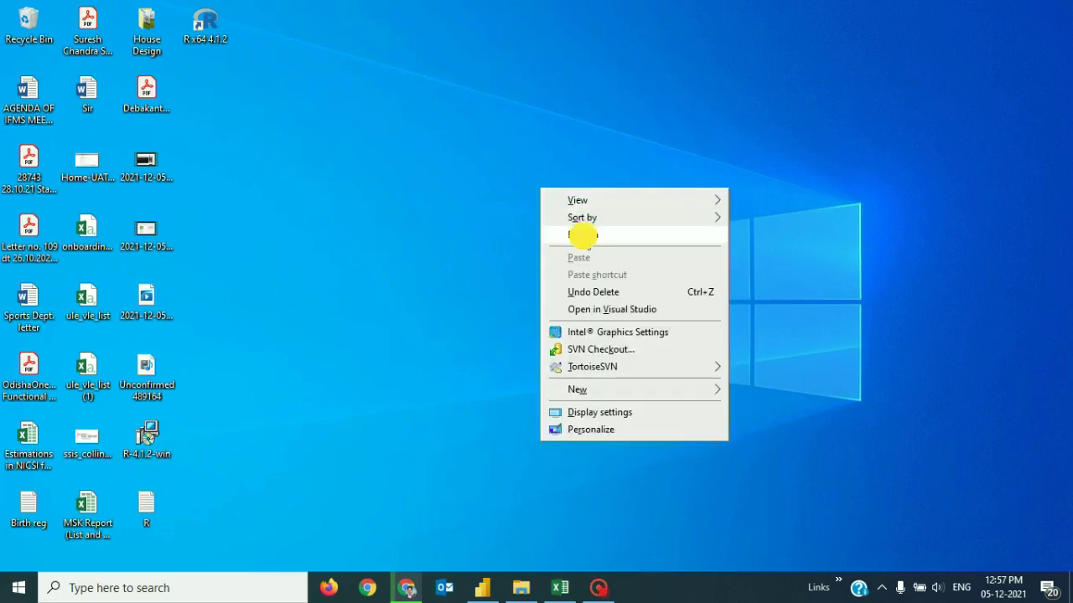
# Refresh the desktop twice more, then return to the Cashflow Dashboard's empty Page 6 in Power BI.
pyautogui.rightClick(479, 173)
pyautogui.click(513, 222)
pyautogui.rightClick(478, 179)
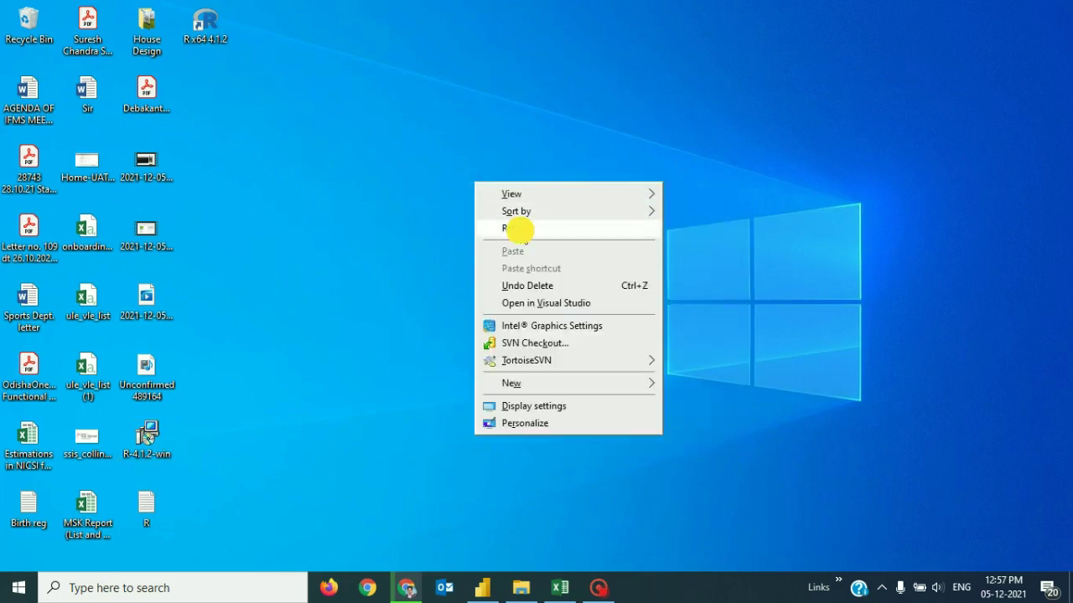
pyautogui.click(514, 224)
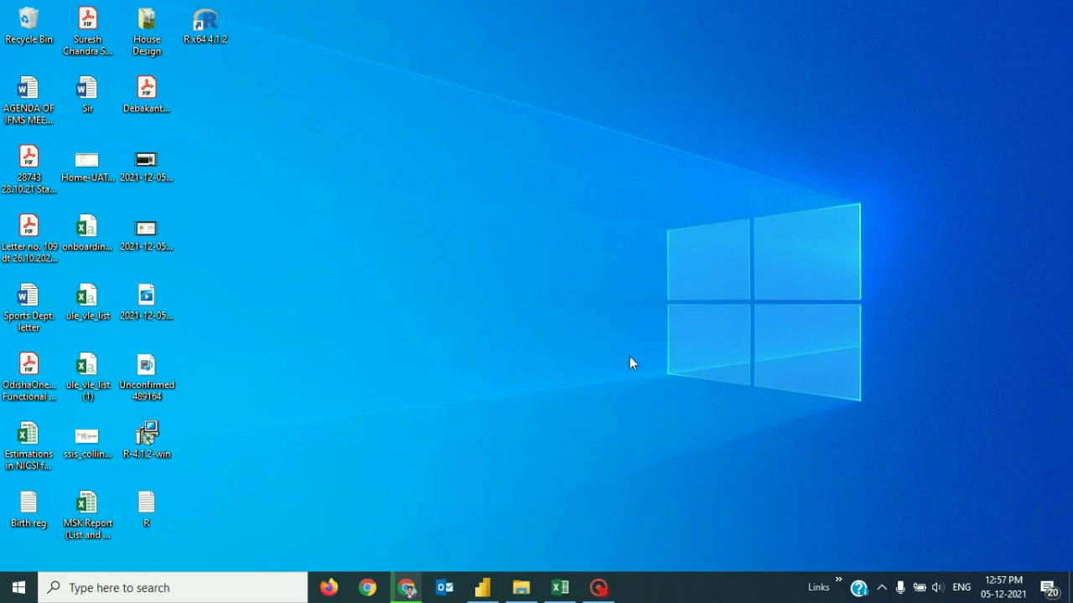
pyautogui.click(482, 588)
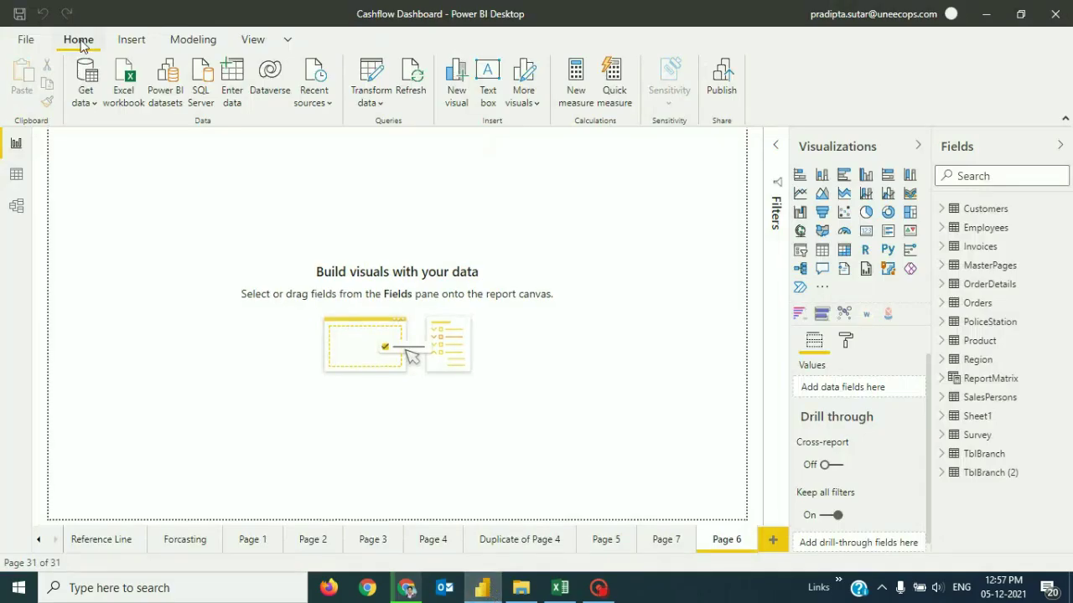
pyautogui.click(26, 39)
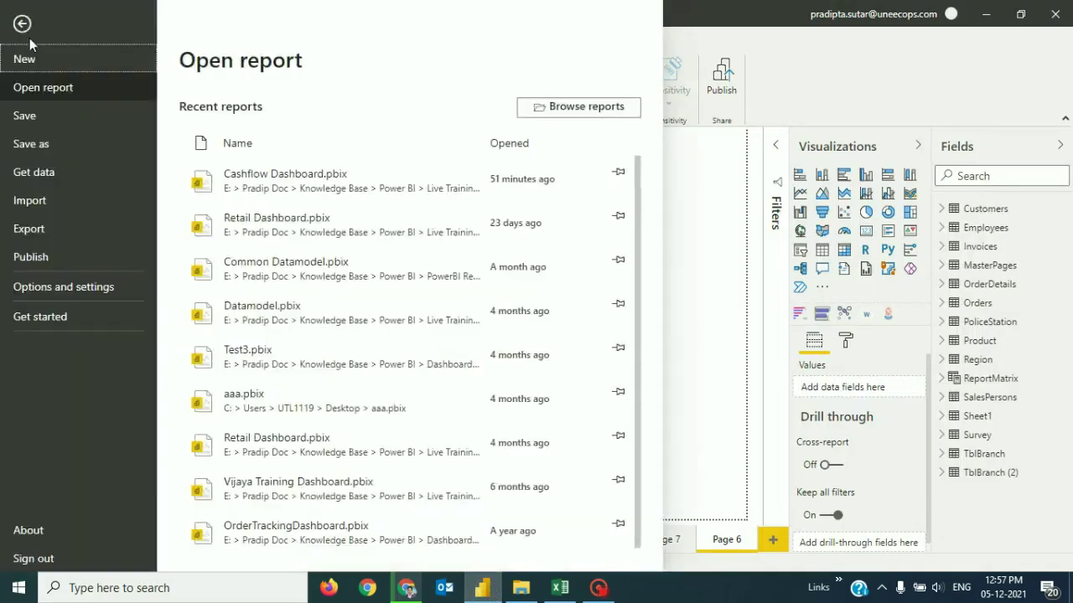
pyautogui.click(83, 288)
pyautogui.click(269, 112)
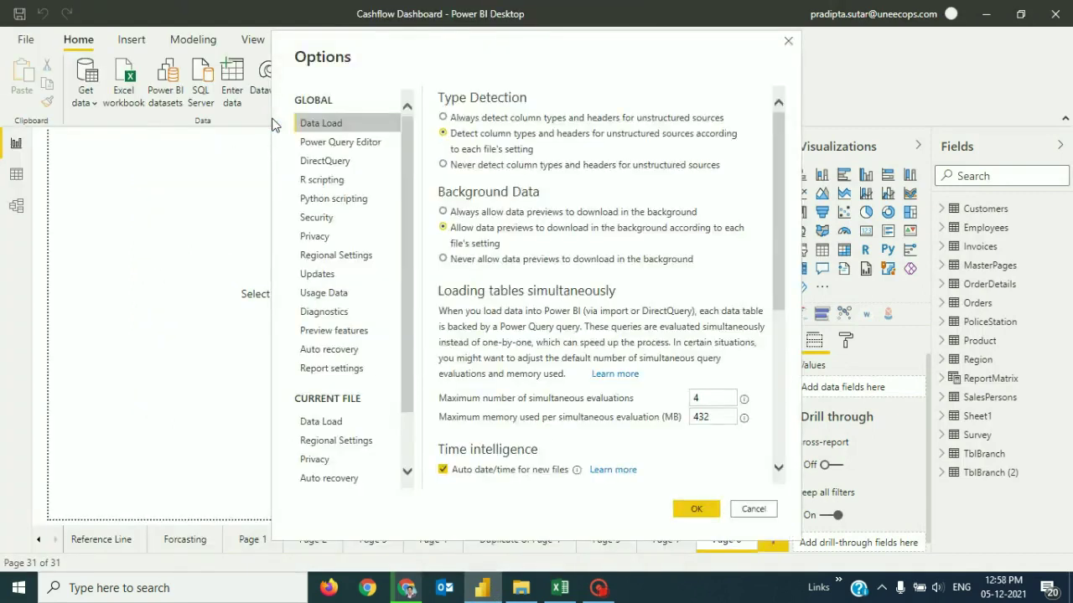
pyautogui.click(335, 181)
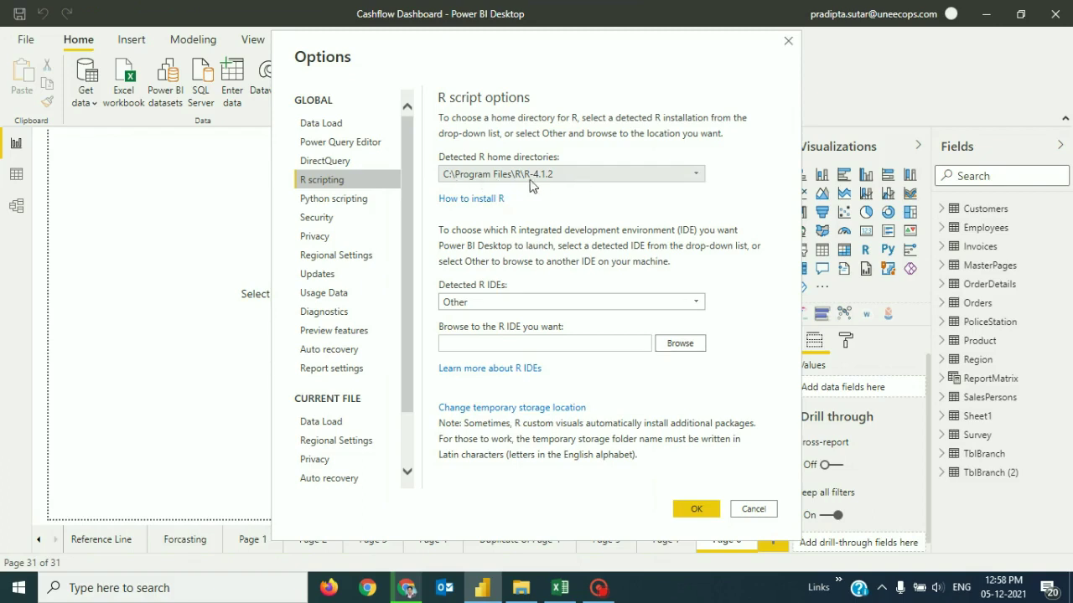
pyautogui.click(695, 176)
pyautogui.click(697, 176)
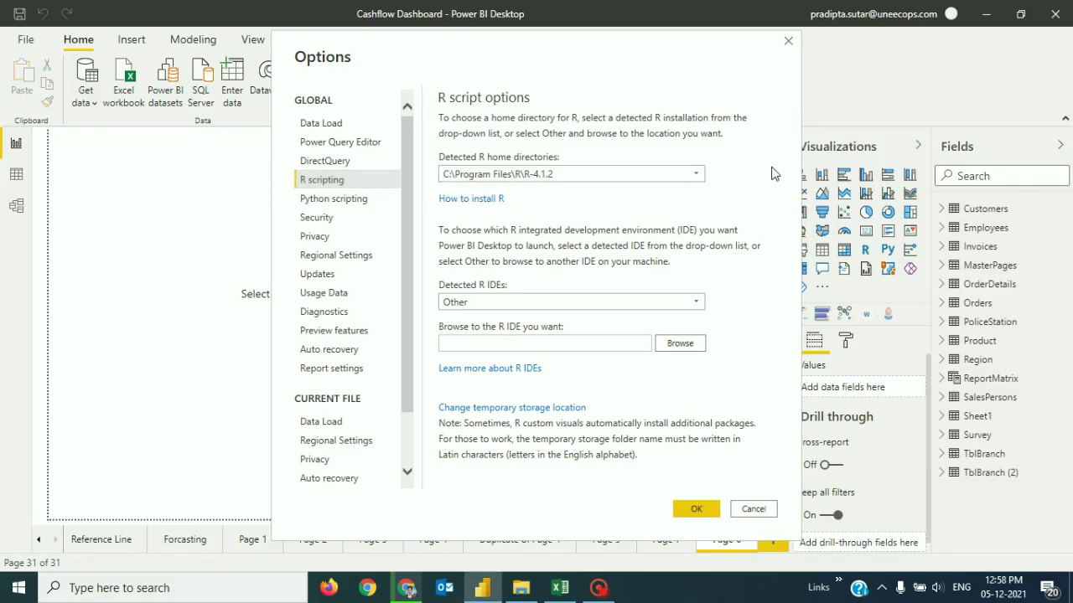
pyautogui.click(788, 40)
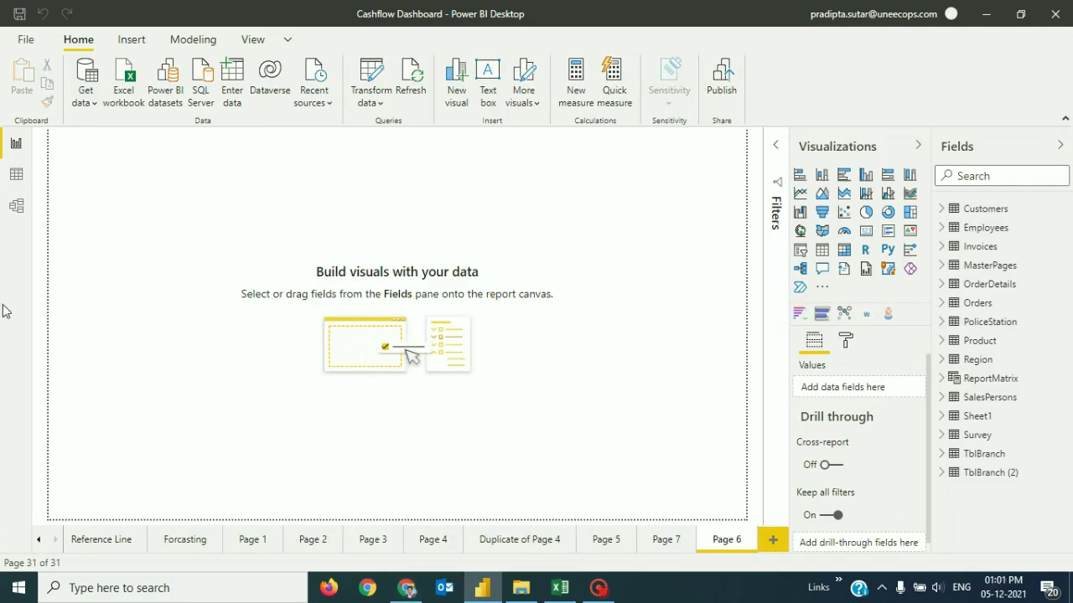
# Reopen Power BI's Options dialog on the R scripting page.
pyautogui.click(25, 40)
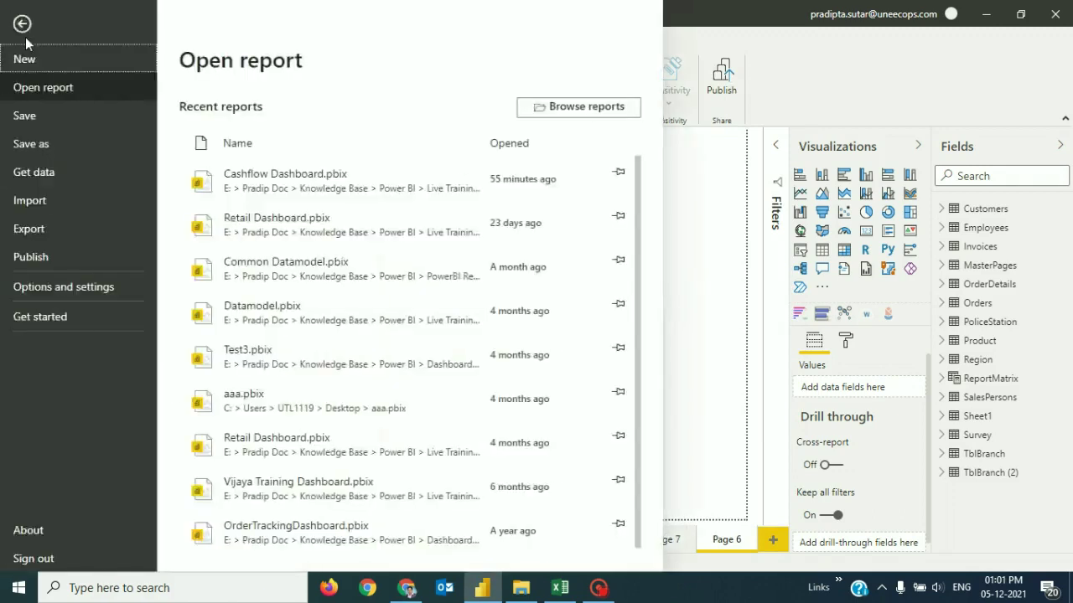
pyautogui.click(64, 289)
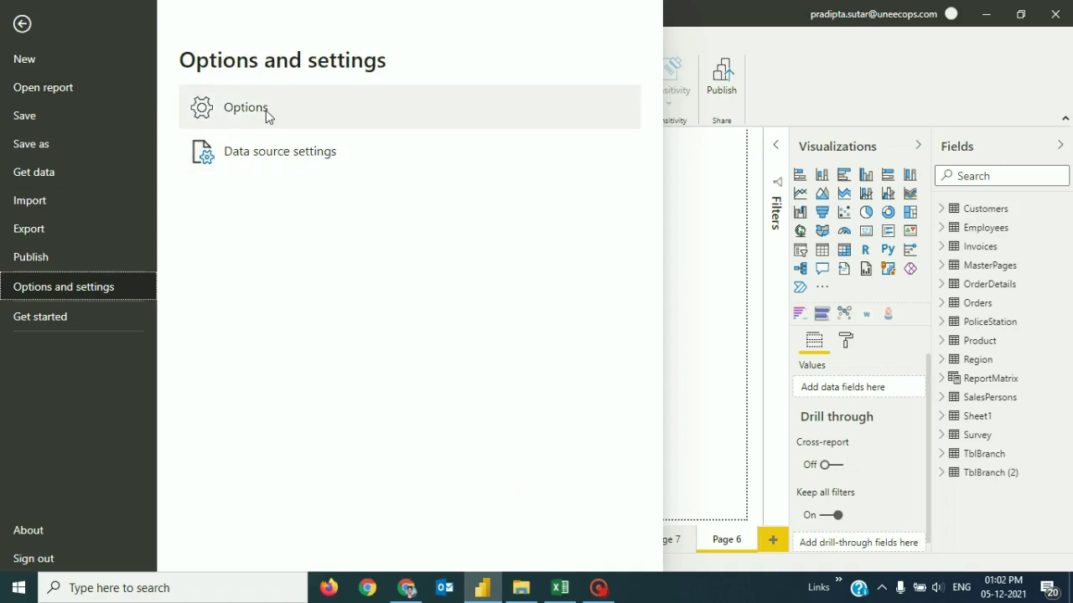
pyautogui.press('Escape')
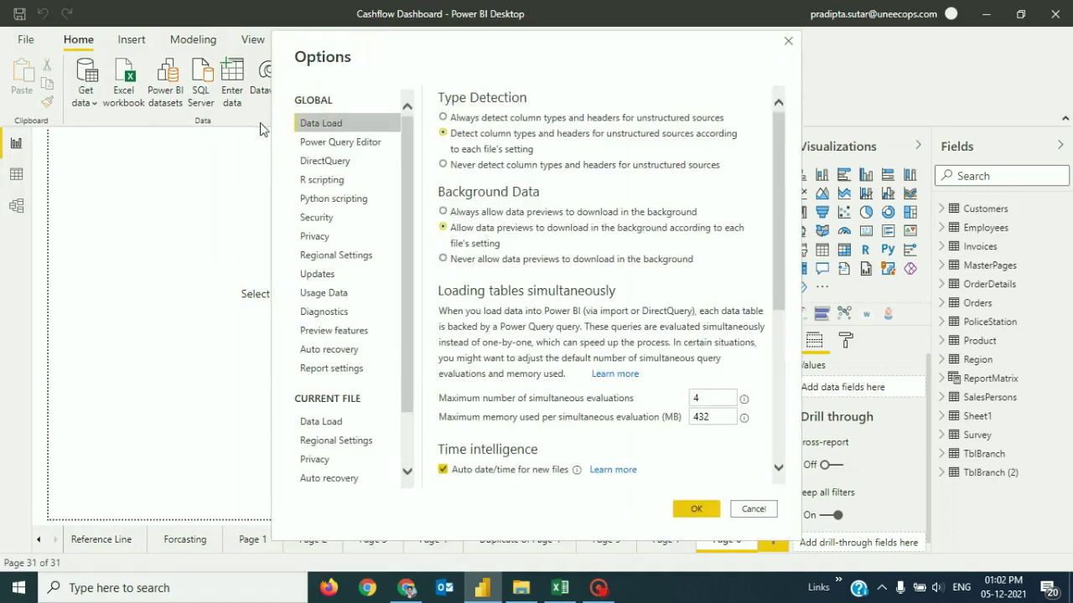
pyautogui.click(340, 181)
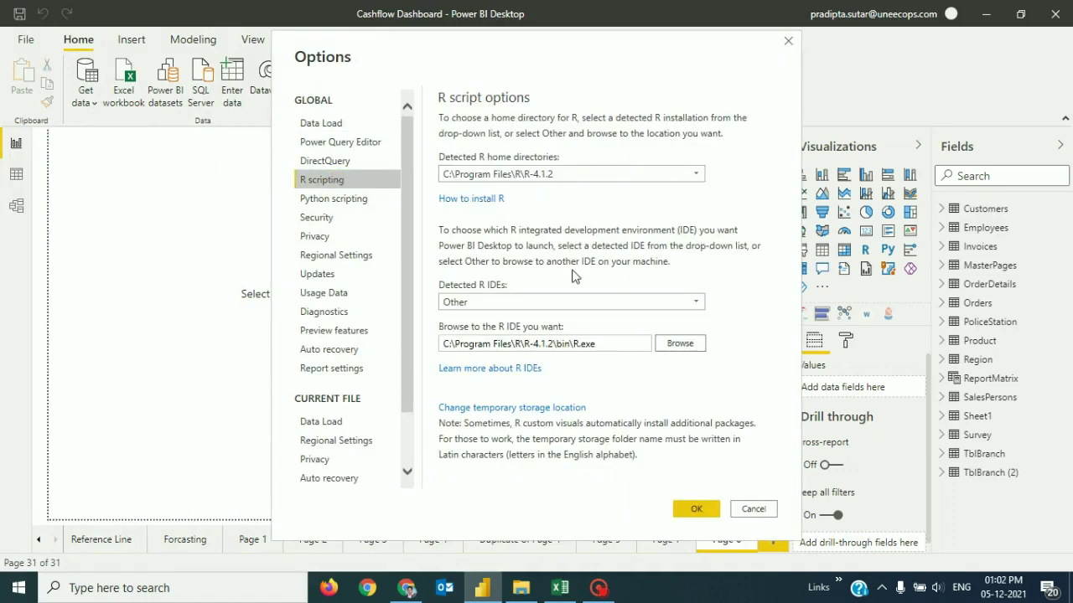
# Check the detected R IDEs and leave the choice set to Other.
pyautogui.click(473, 287)
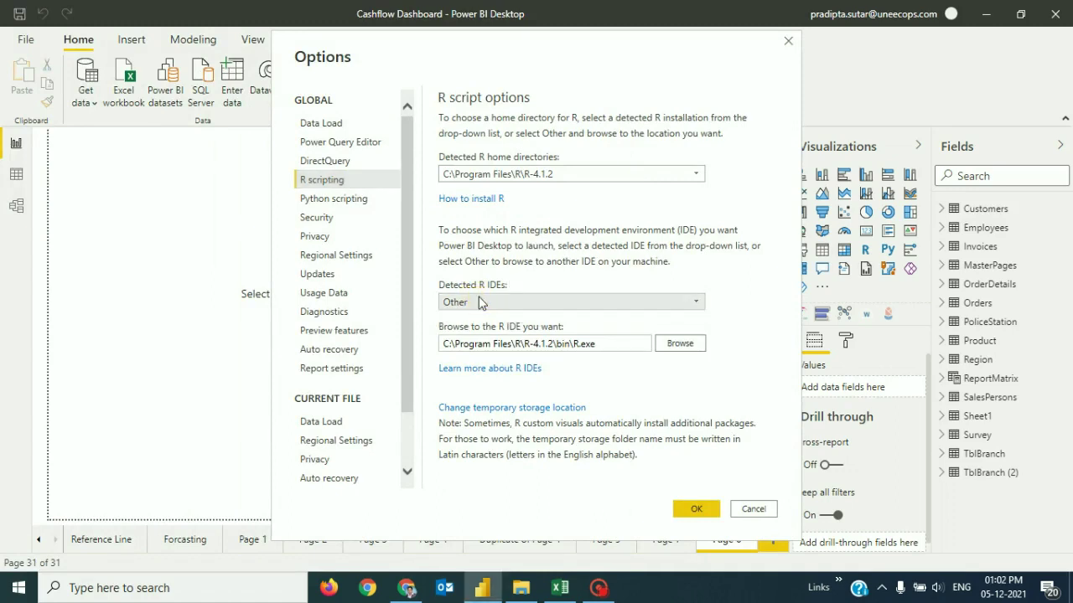
pyautogui.click(478, 300)
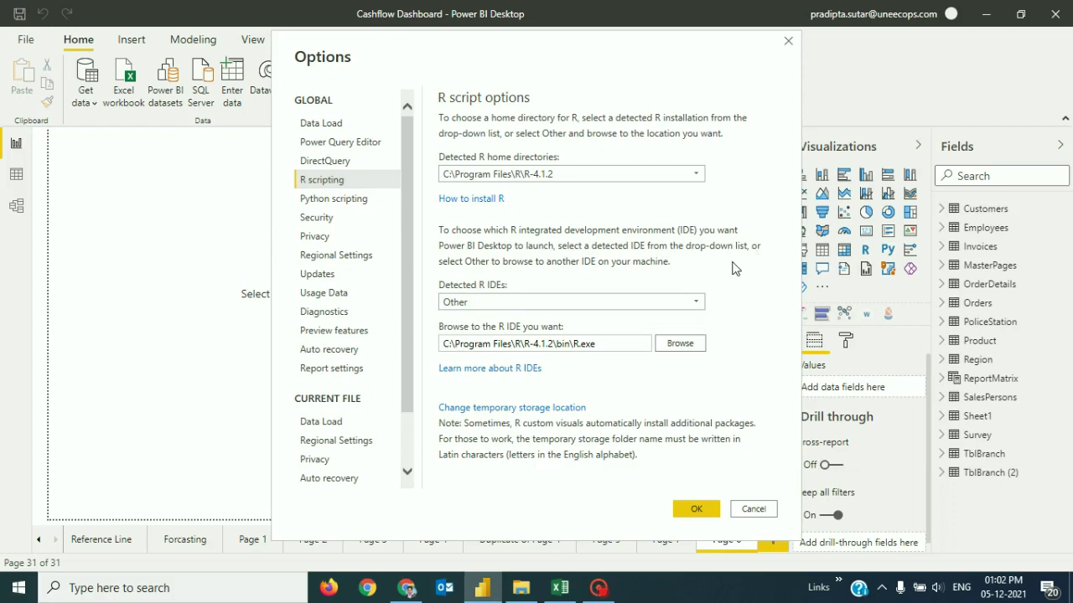
pyautogui.click(694, 305)
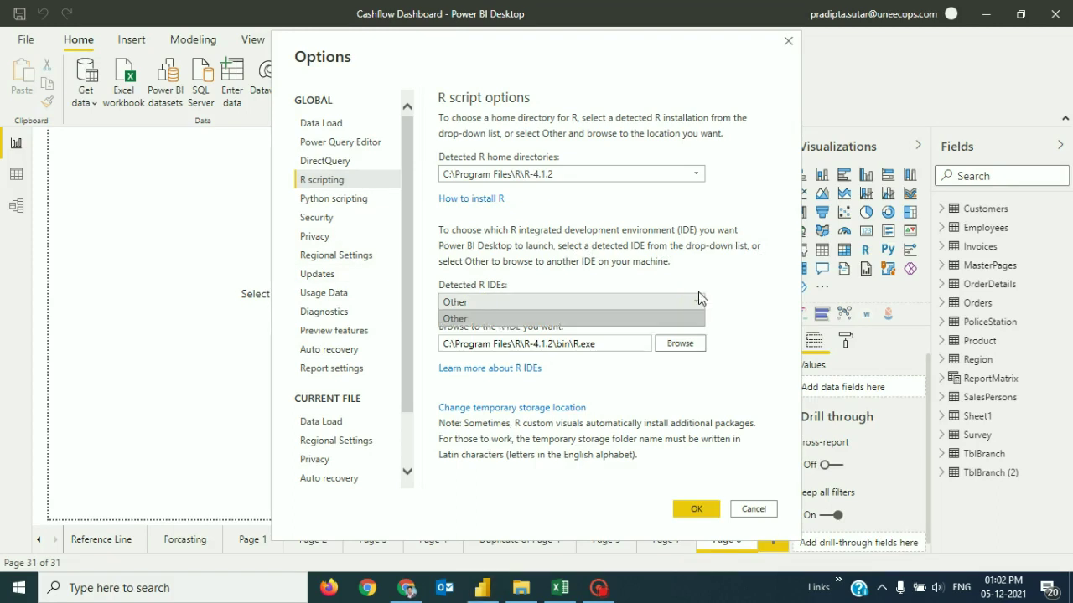
pyautogui.click(719, 270)
pyautogui.click(680, 300)
pyautogui.click(642, 310)
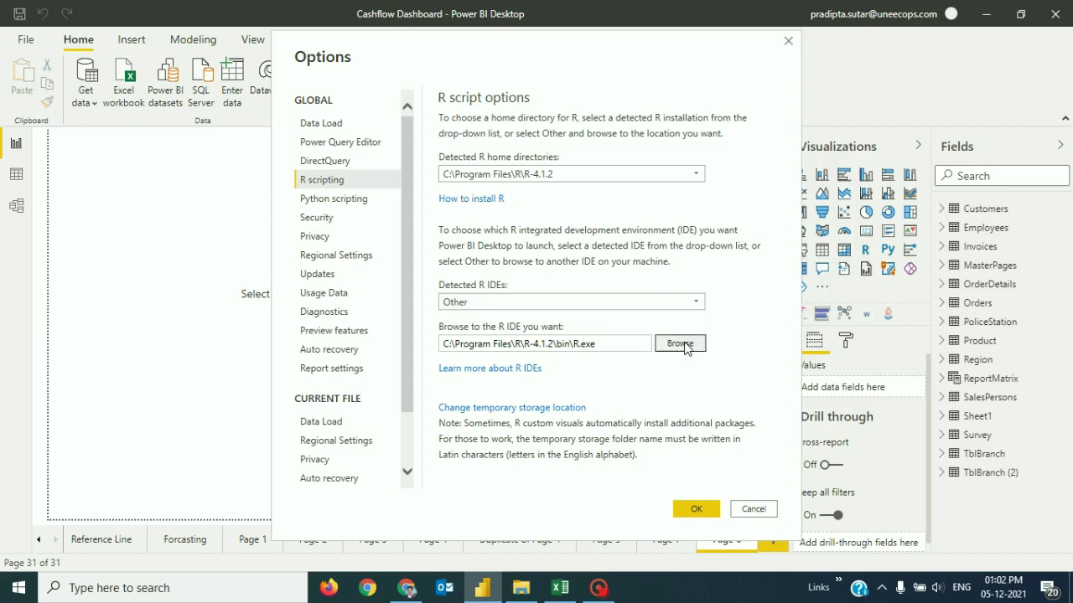
# Set R.exe from C:\Program Files\R\R-4.1.2\bin as the R IDE and save the options.
pyautogui.click(682, 346)
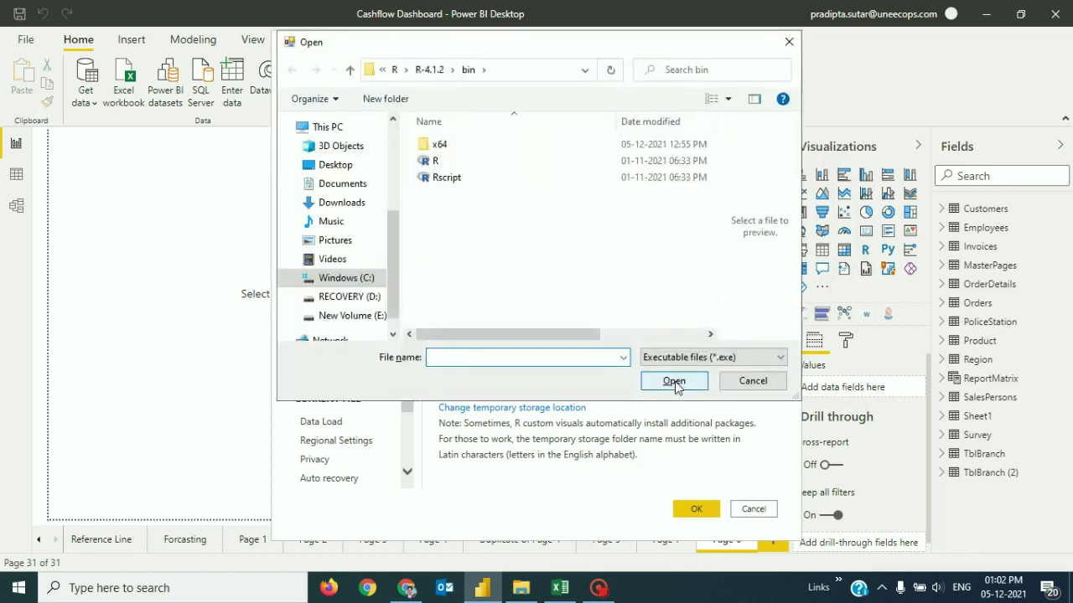
pyautogui.doubleClick(476, 147)
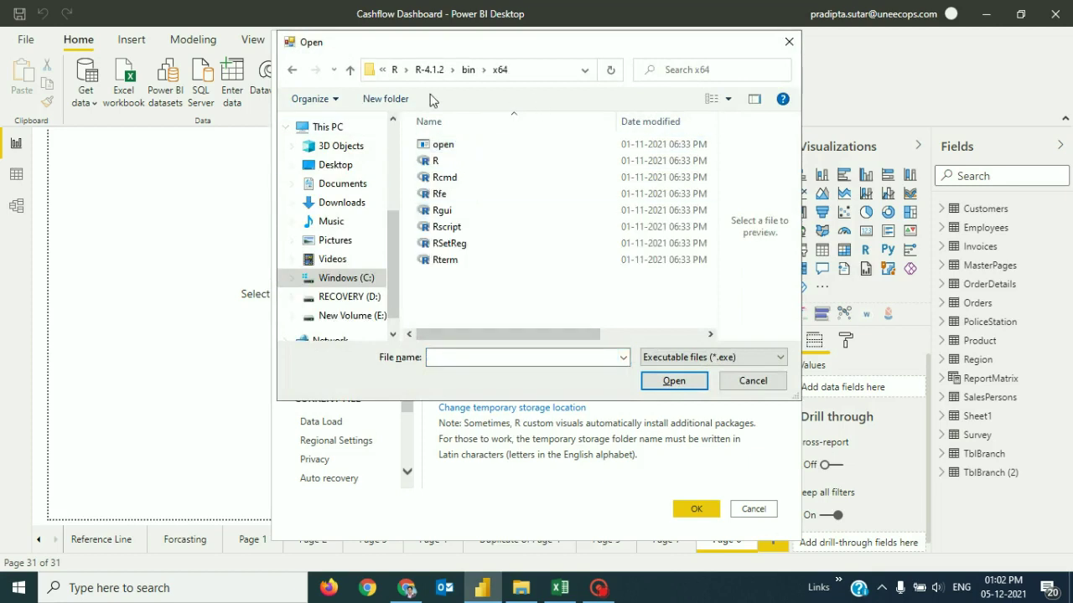
pyautogui.click(293, 70)
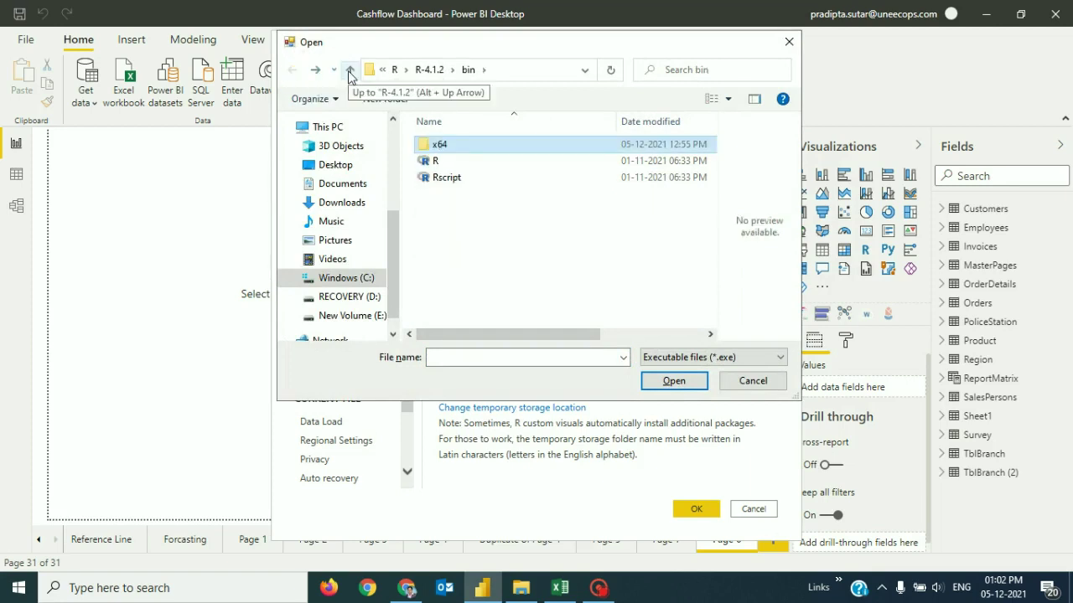
pyautogui.click(460, 164)
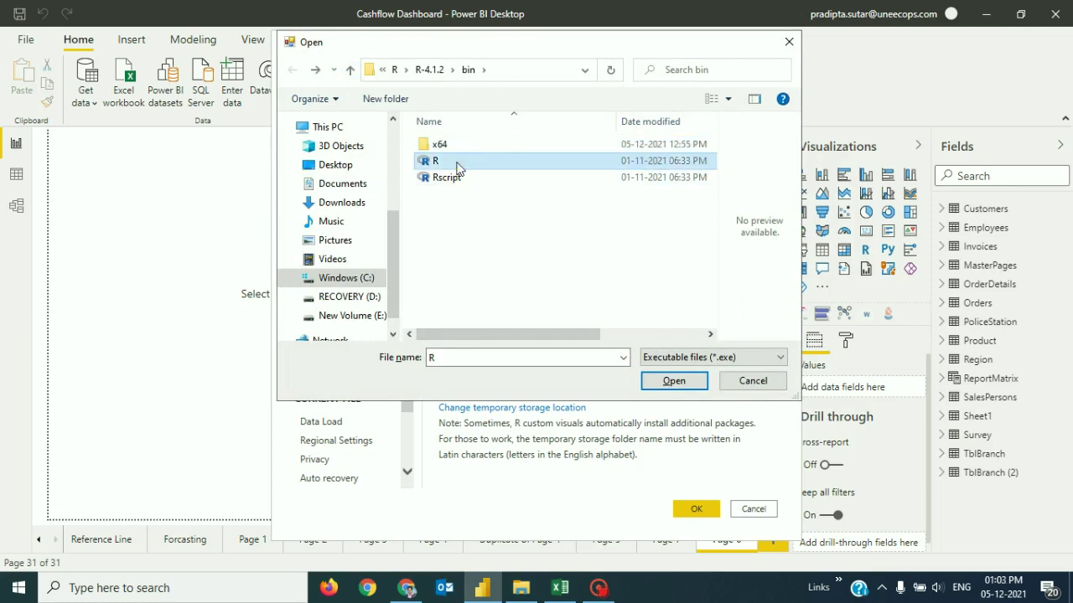
pyautogui.click(453, 178)
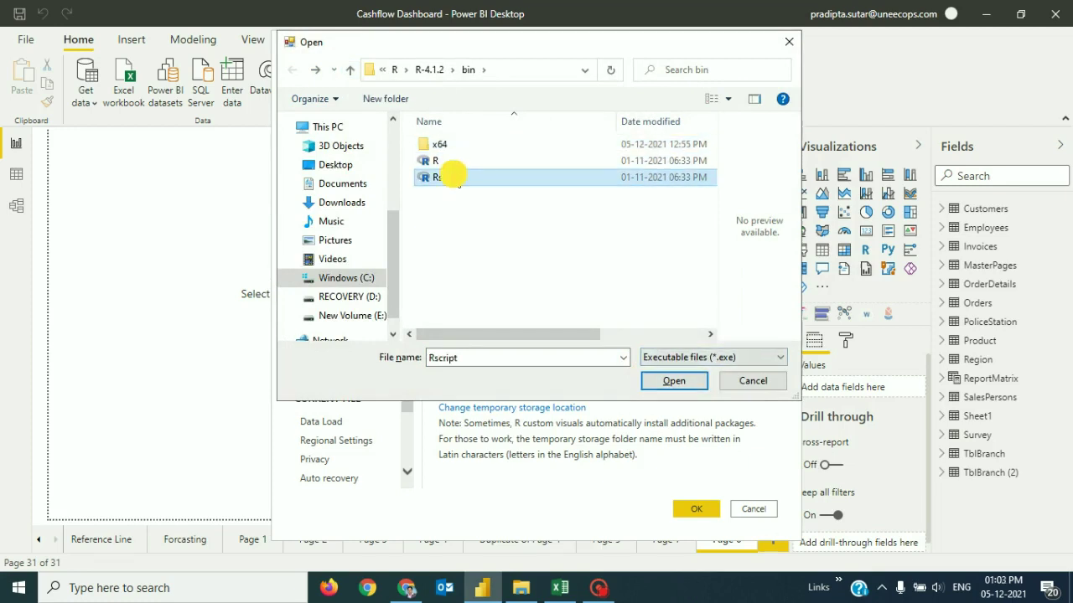
pyautogui.click(455, 162)
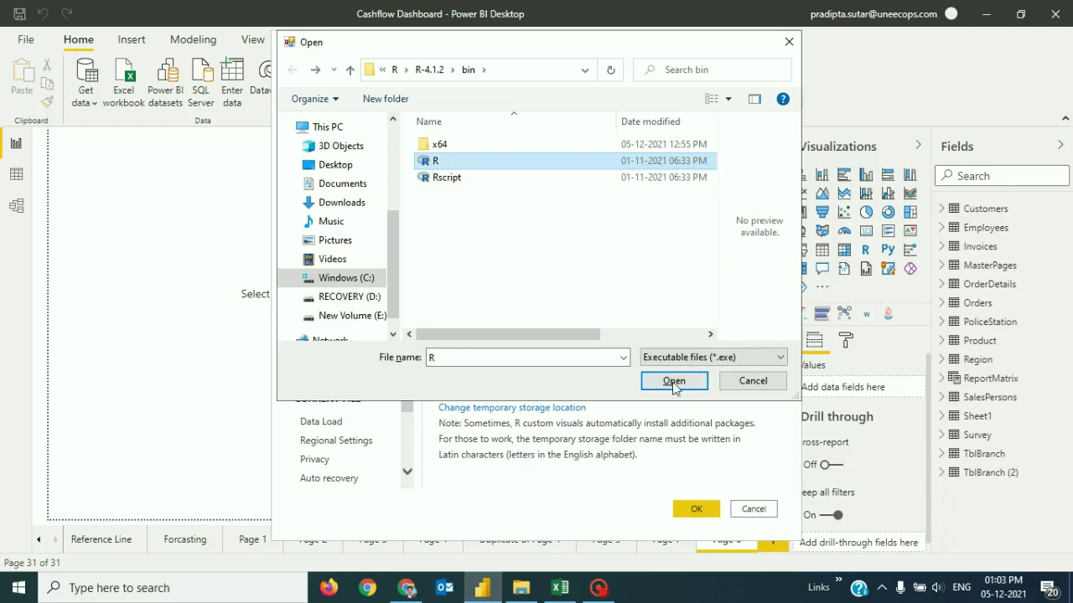
pyautogui.click(468, 176)
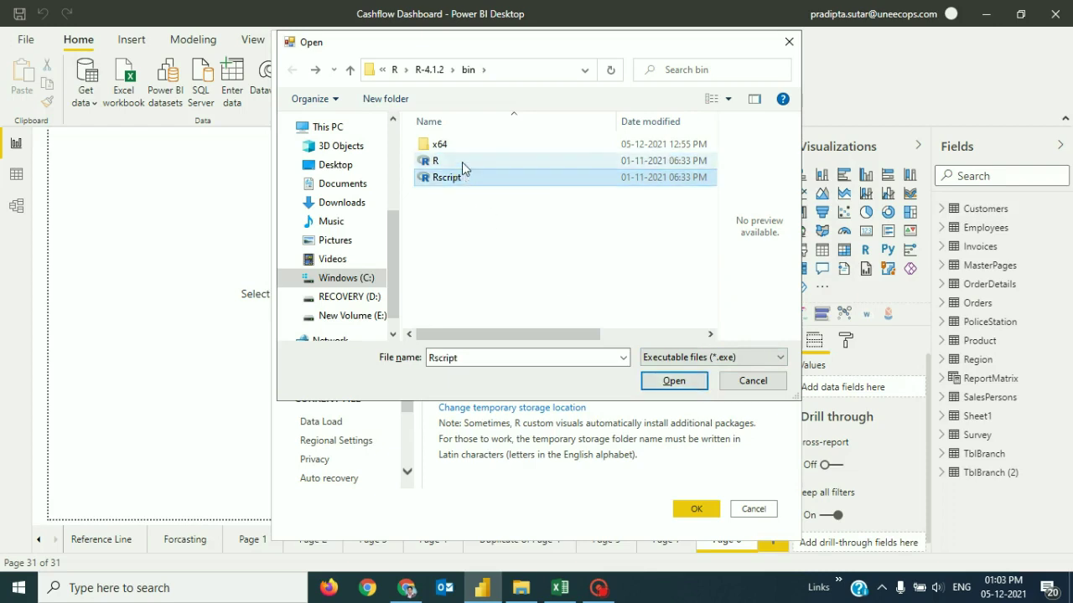
pyautogui.click(467, 162)
pyautogui.click(674, 381)
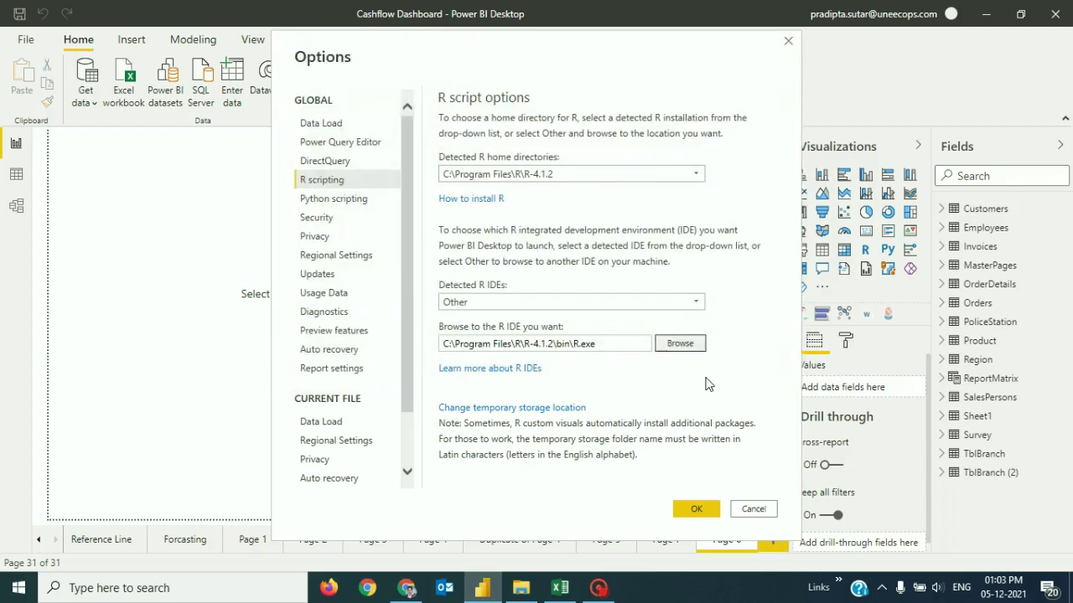
pyautogui.click(696, 510)
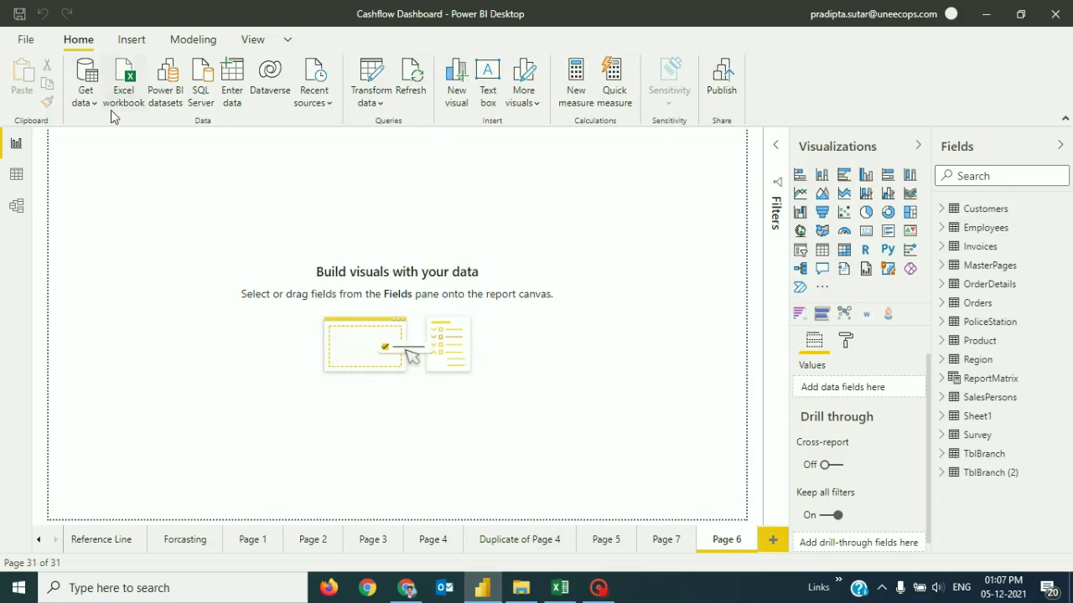
# Open the full Get Data connector list and select R script under the Other category.
pyautogui.click(87, 100)
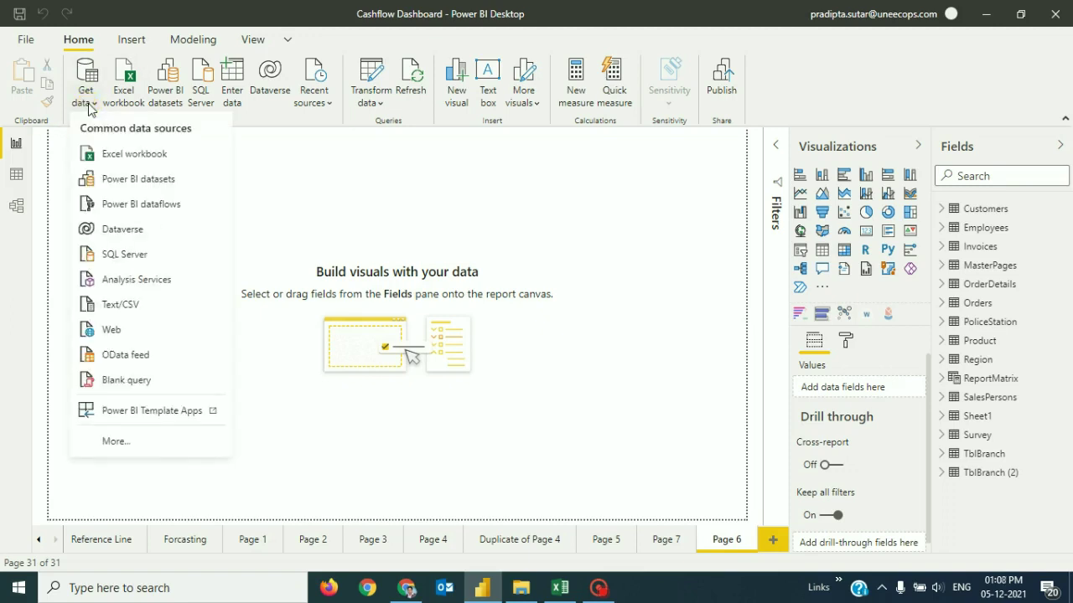
pyautogui.click(137, 445)
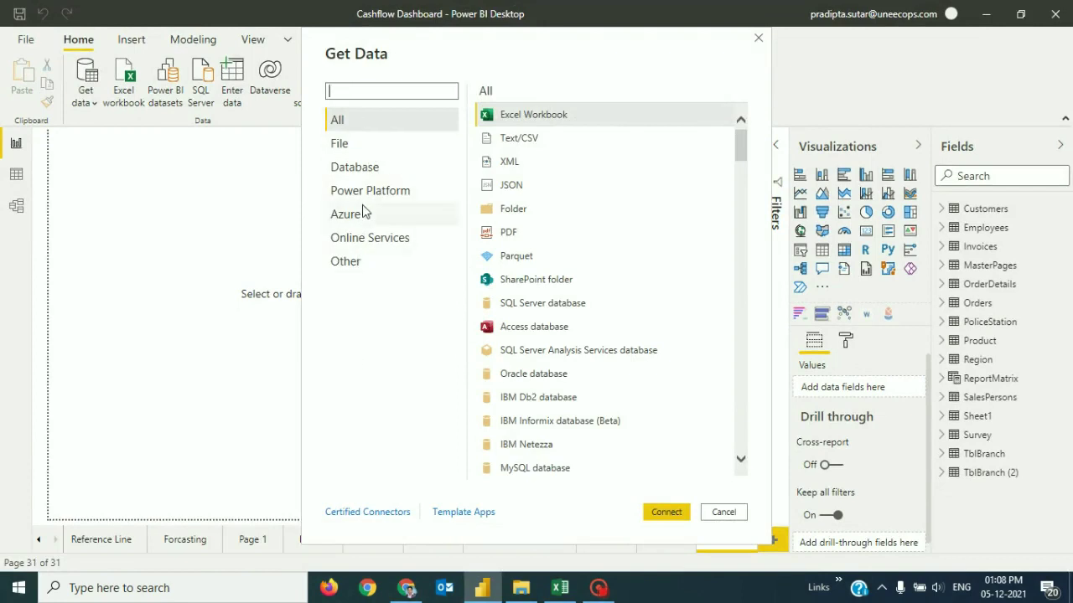
pyautogui.click(375, 256)
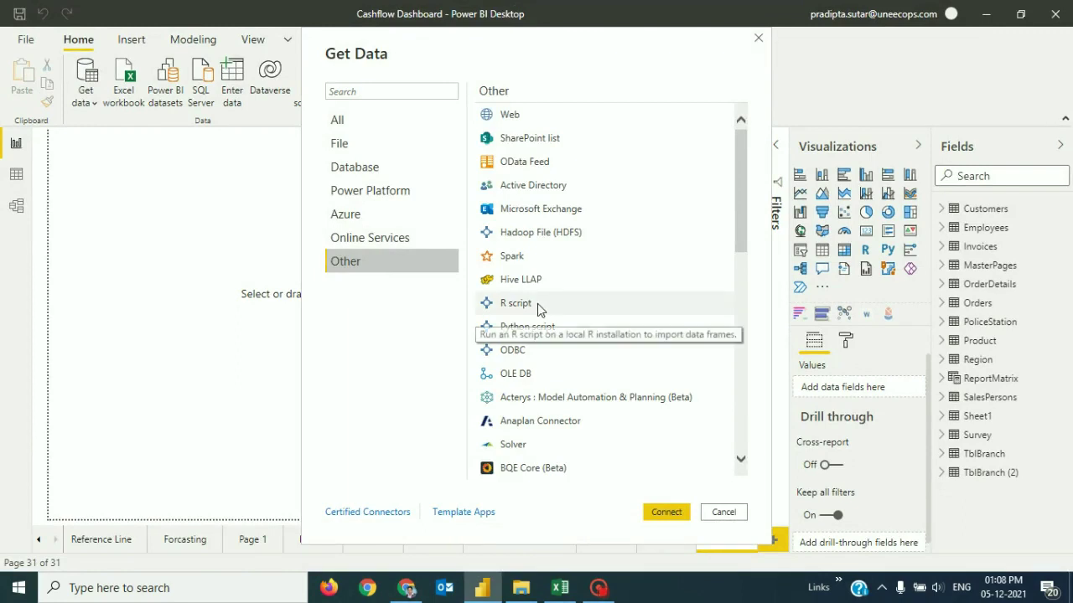
pyautogui.click(537, 304)
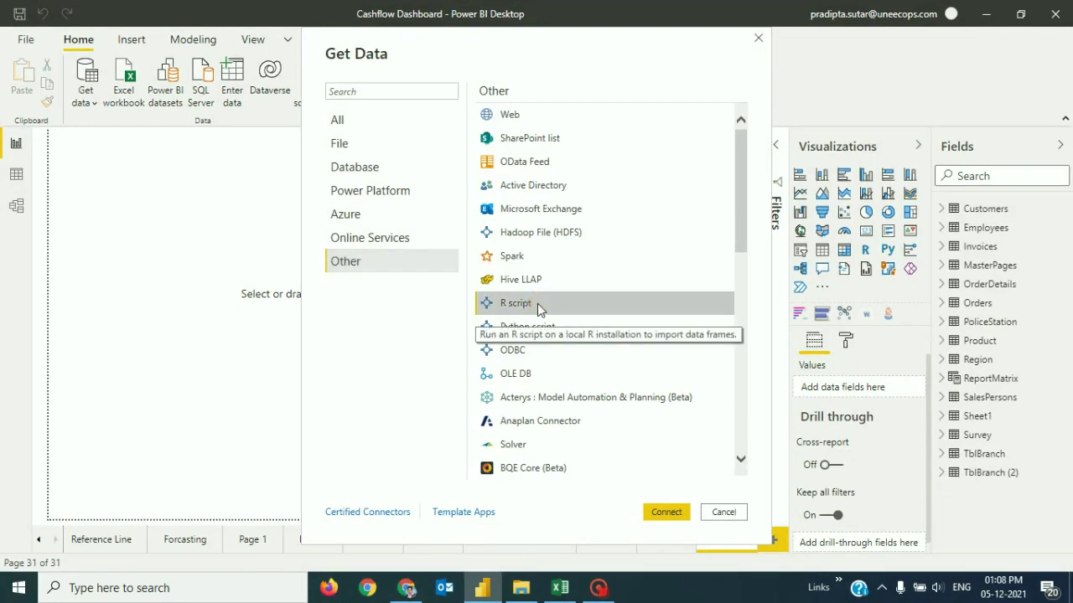
# Connect with the R script source to open an empty script box running on R-4.1.2.
pyautogui.click(676, 516)
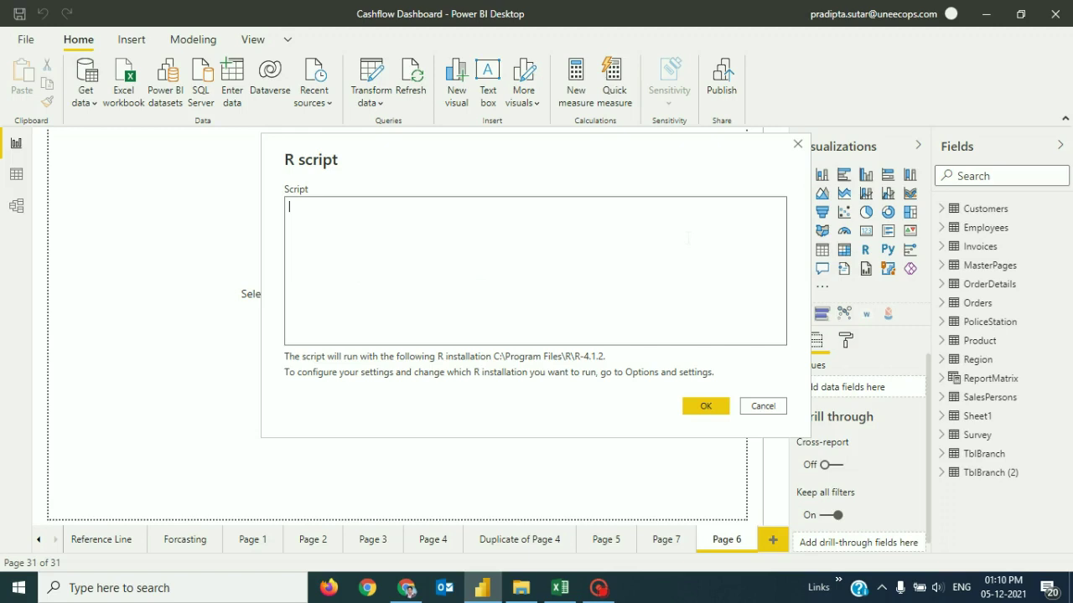
# Paste the script that creates iris_raw, then tick iris_raw in the Navigator and load it.
pyautogui.write('iris_raw <- iris')
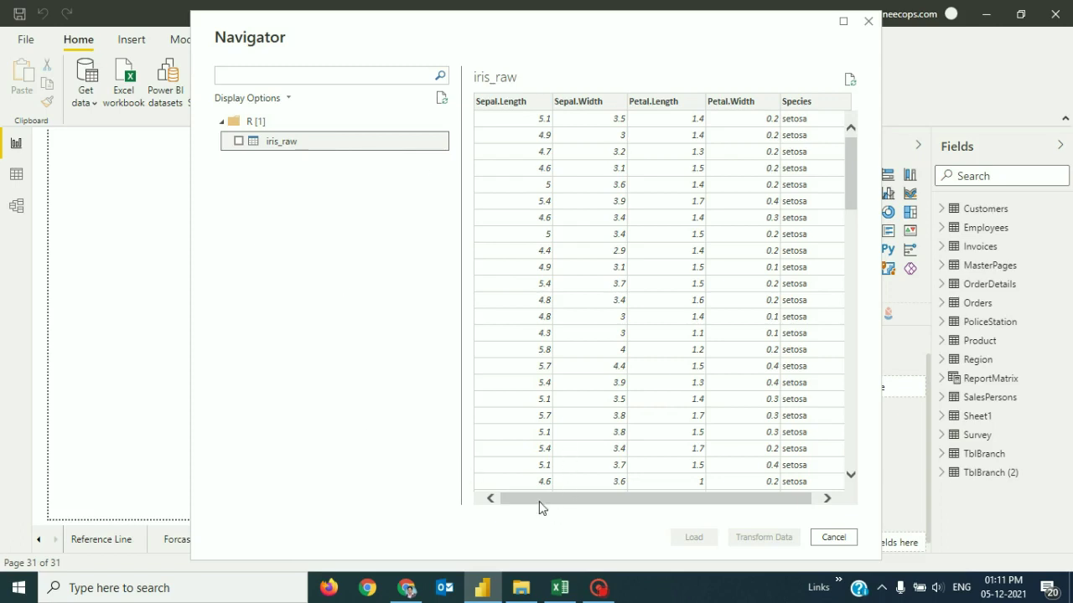
pyautogui.moveTo(541, 501)
pyautogui.mouseDown()
pyautogui.moveTo(570, 497)
pyautogui.moveTo(524, 495)
pyautogui.mouseUp()
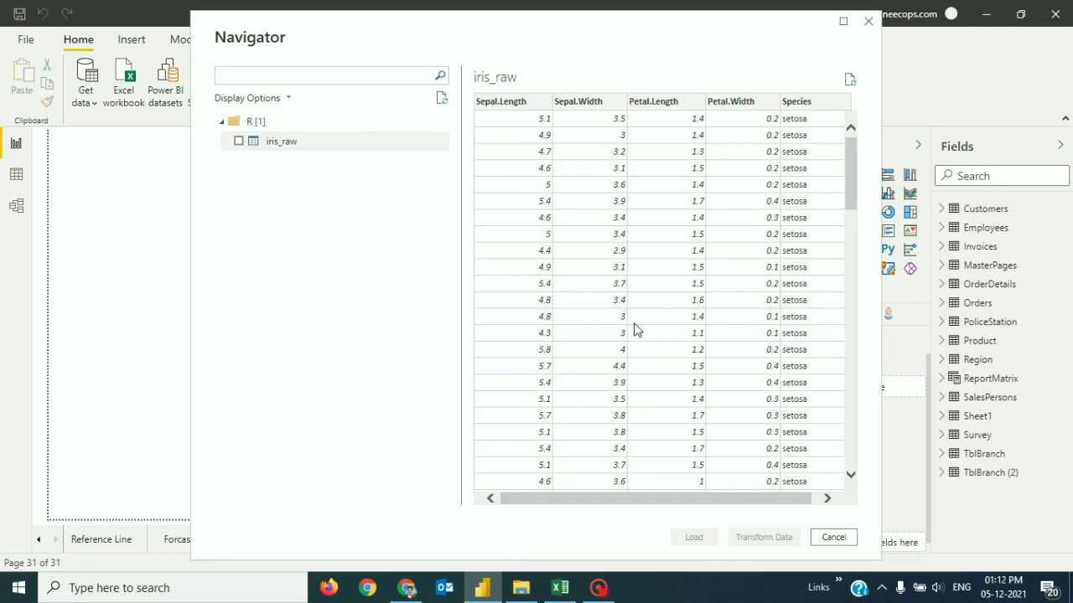
pyautogui.moveTo(850, 179); pyautogui.dragTo(830, 79)
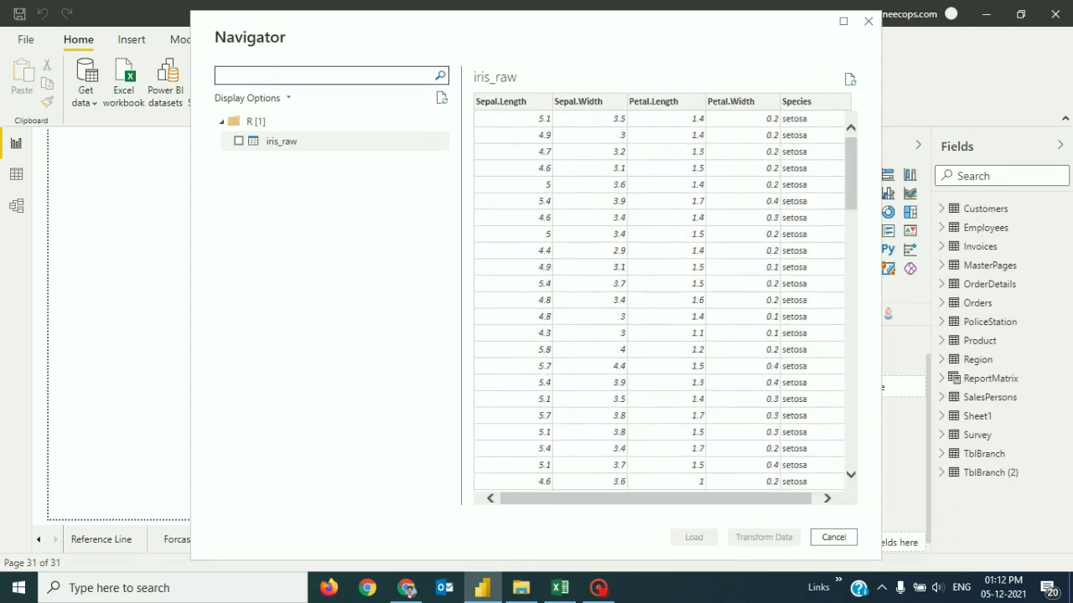
pyautogui.click(238, 141)
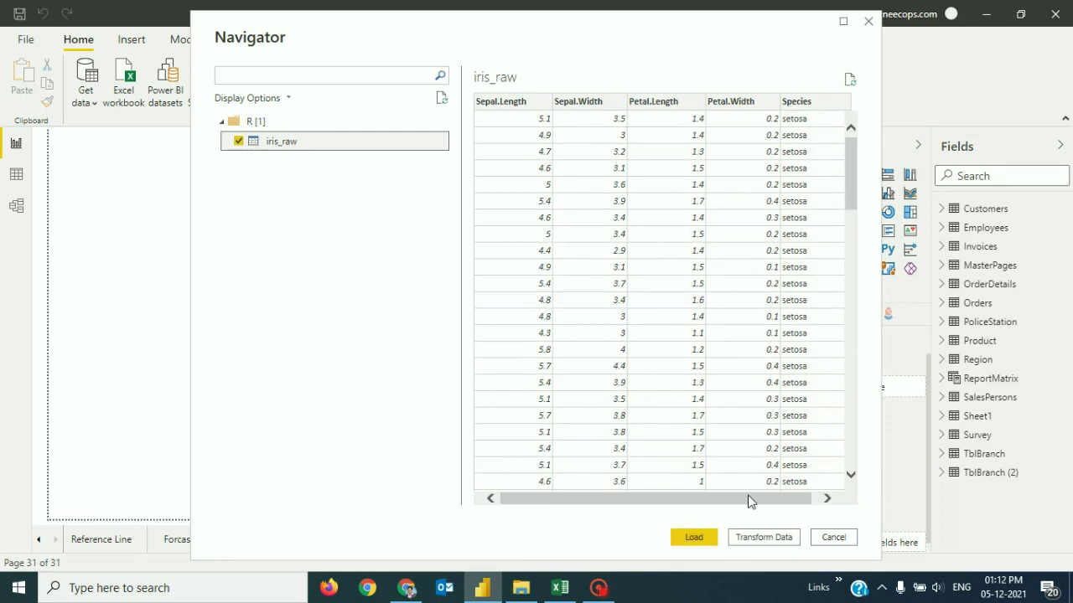
pyautogui.moveTo(852, 186); pyautogui.dragTo(837, 469)
pyautogui.click(693, 537)
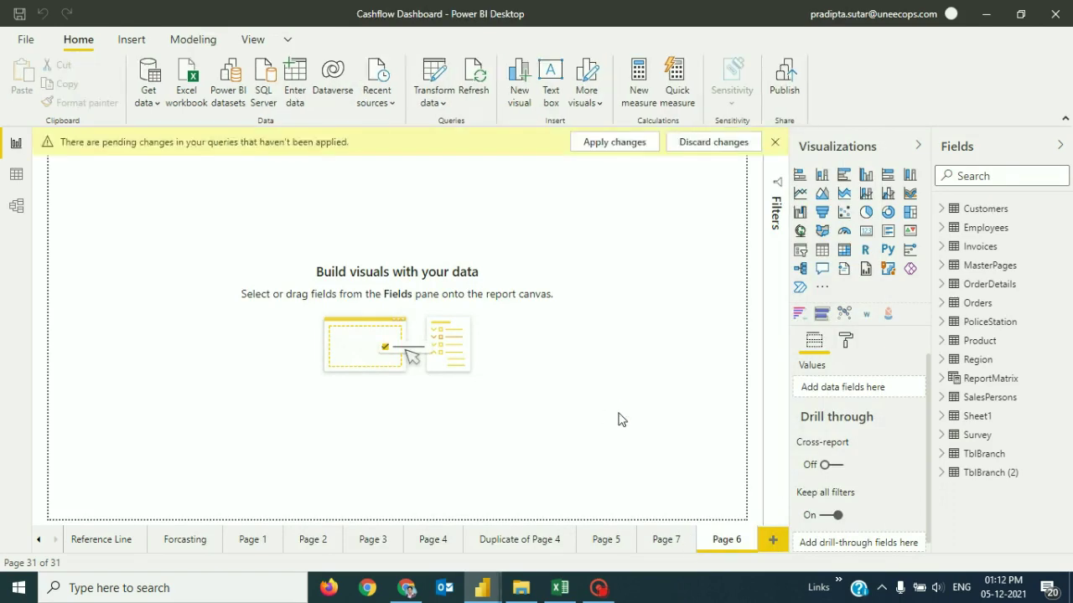
# Apply the pending iris_raw changes and try an R script fetching the mtcars dataset.
pyautogui.click(618, 146)
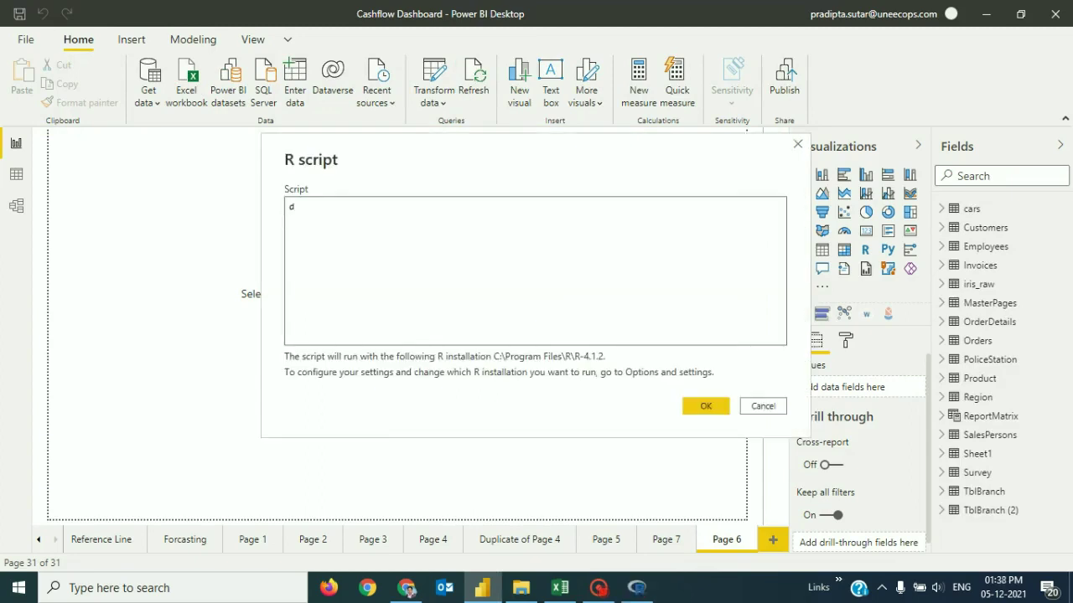
pyautogui.write('ata()')
pyautogui.write('occupationalStatus')
pyautogui.hotkey('ctrl', 'z')
pyautogui.write('mtcar')
pyautogui.write('s')
pyautogui.click(707, 407)
# Retype the script as data(mtcars) and run it to bring mtcars into the Navigator.
pyautogui.write('d')
pyautogui.press('BackSpace')
pyautogui.write('data(mtcars)')
pyautogui.click(714, 405)
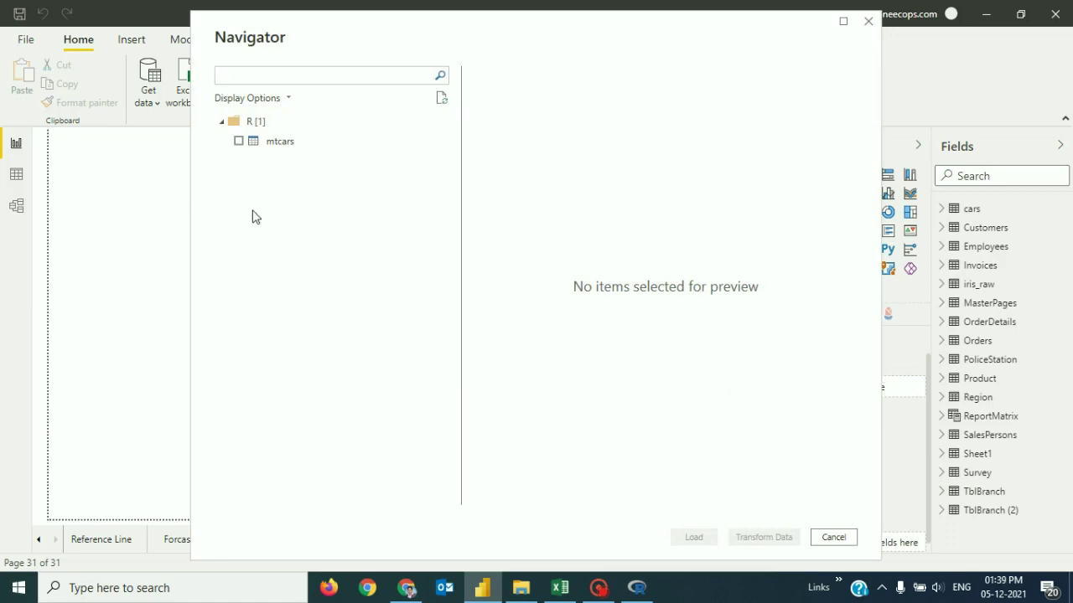
# Load the mtcars table and apply the pending changes, adding its 32 rows to the model.
pyautogui.click(239, 142)
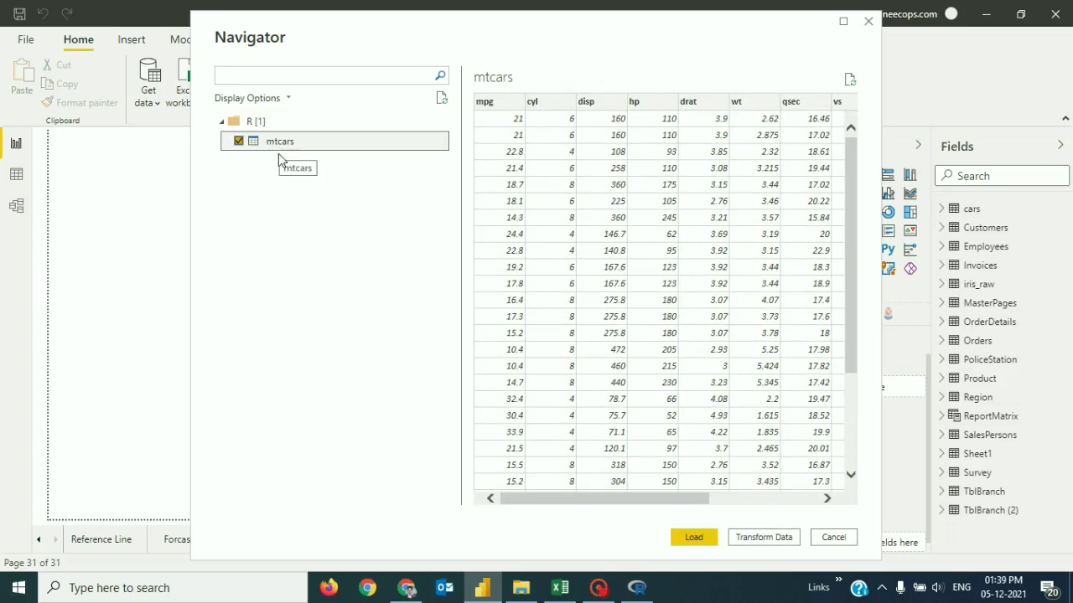
pyautogui.moveTo(610, 497); pyautogui.dragTo(570, 498)
pyautogui.moveTo(849, 290); pyautogui.dragTo(847, 441)
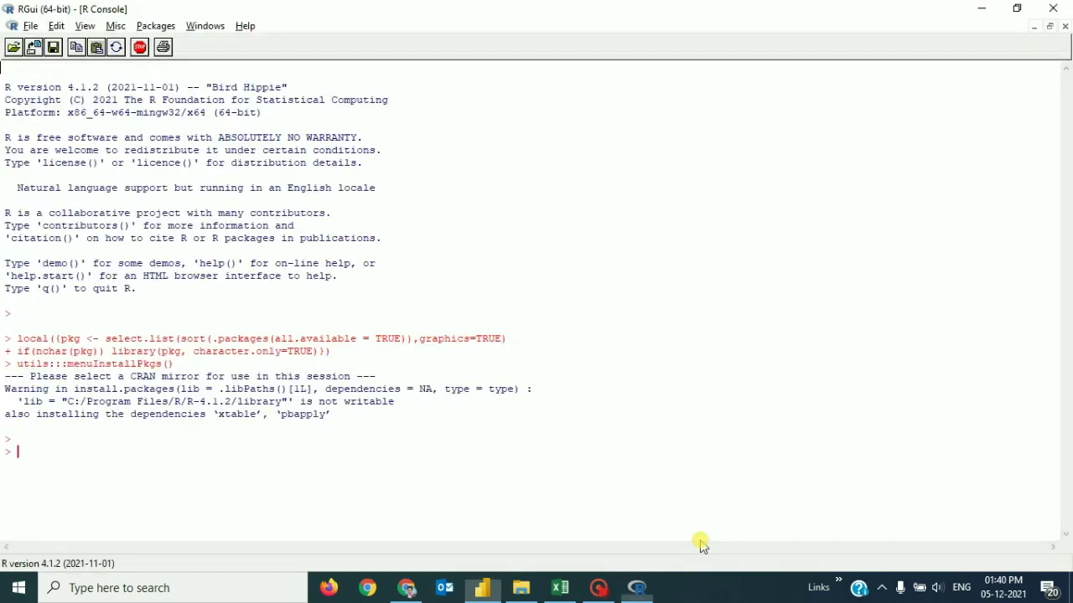
pyautogui.hotkey('alt', 'Tab')
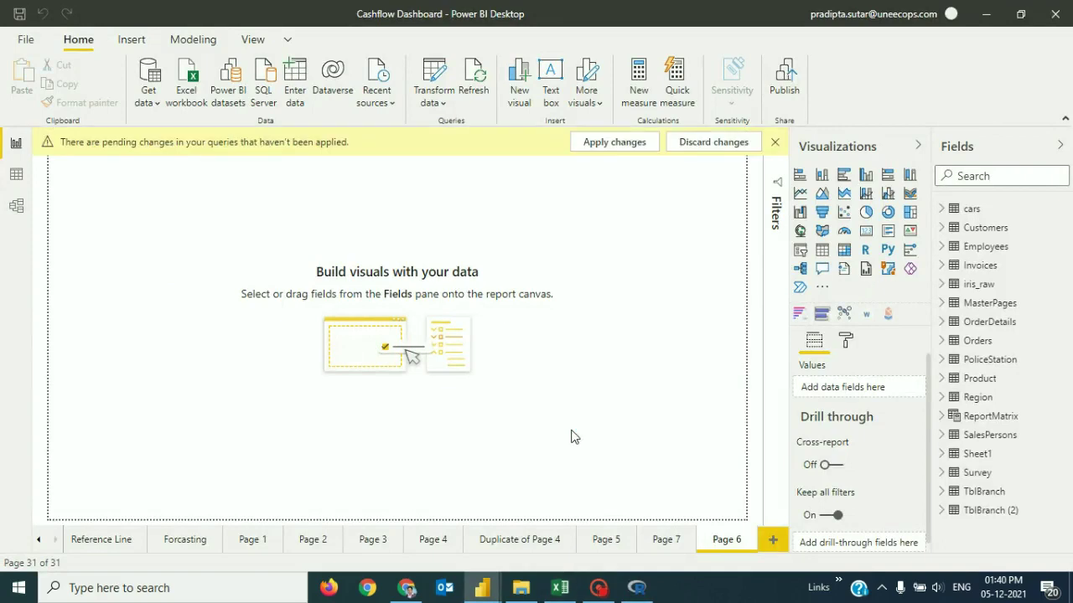
pyautogui.click(644, 144)
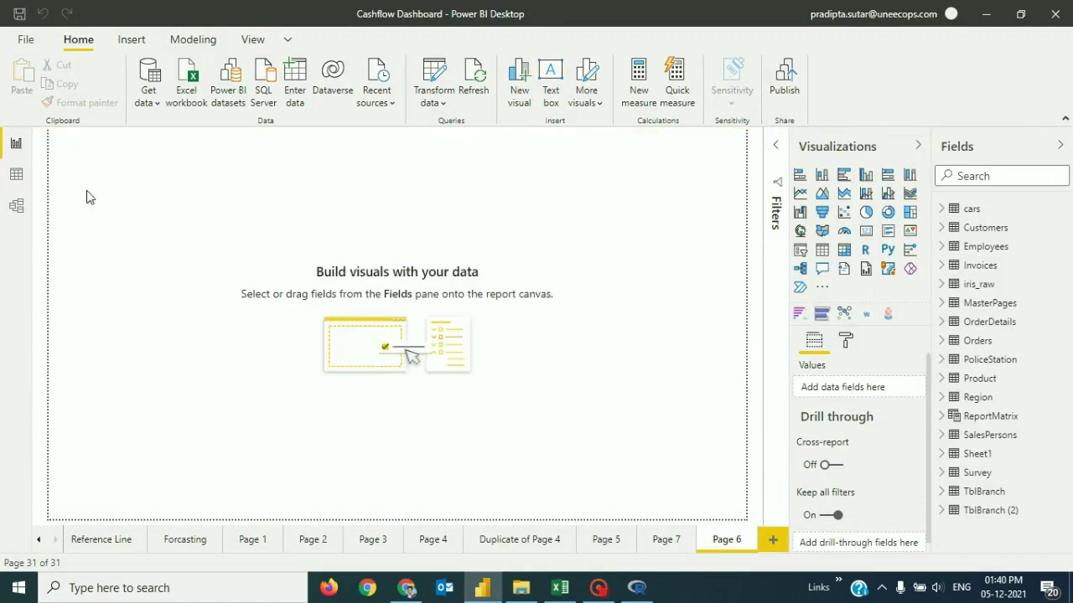
pyautogui.click(17, 177)
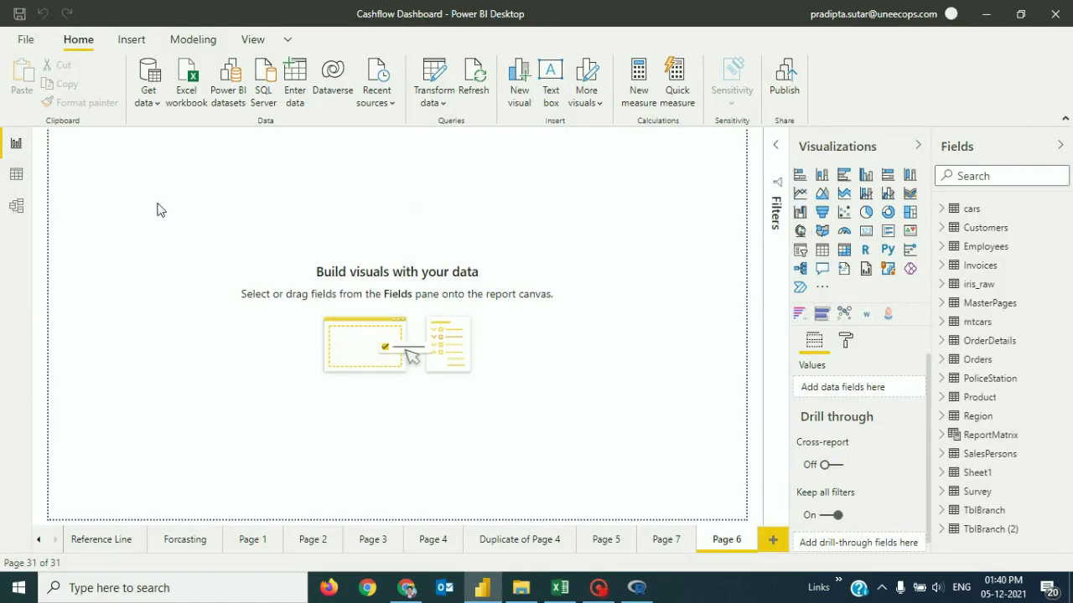
pyautogui.click(18, 178)
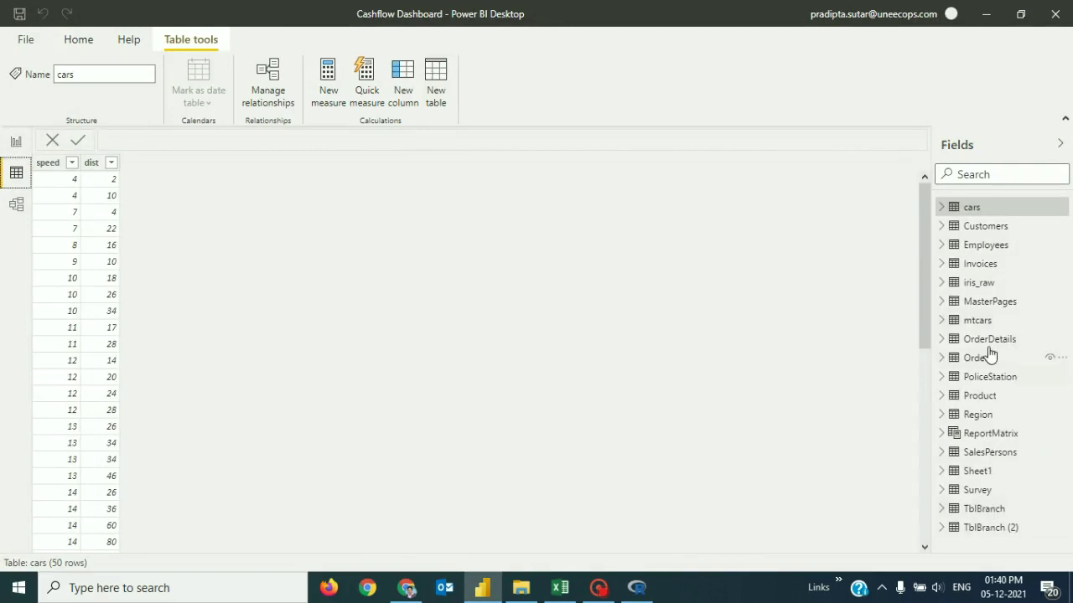
pyautogui.click(983, 321)
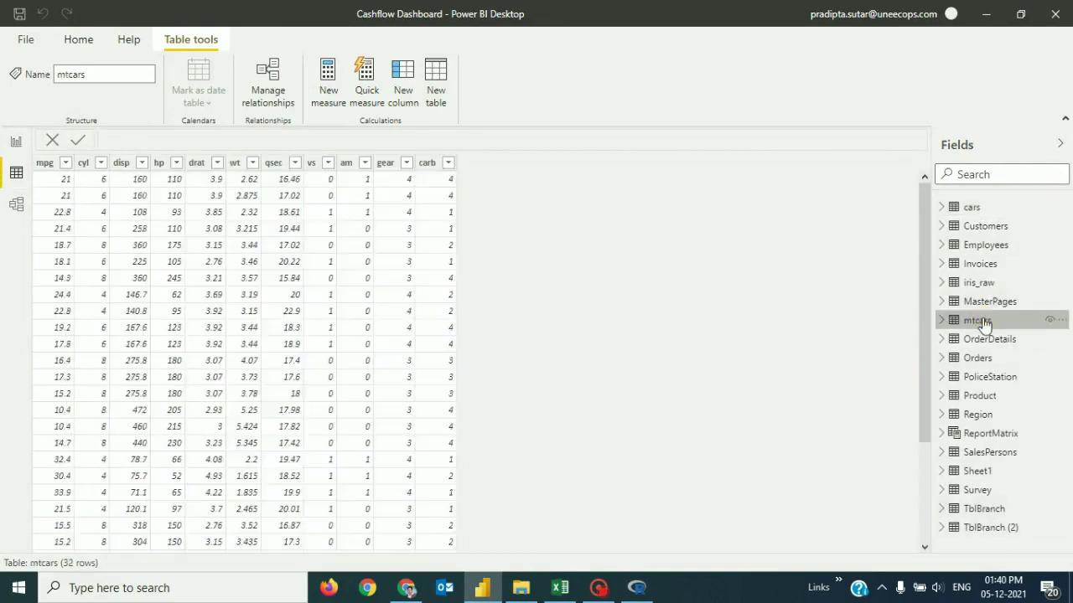
pyautogui.click(51, 169)
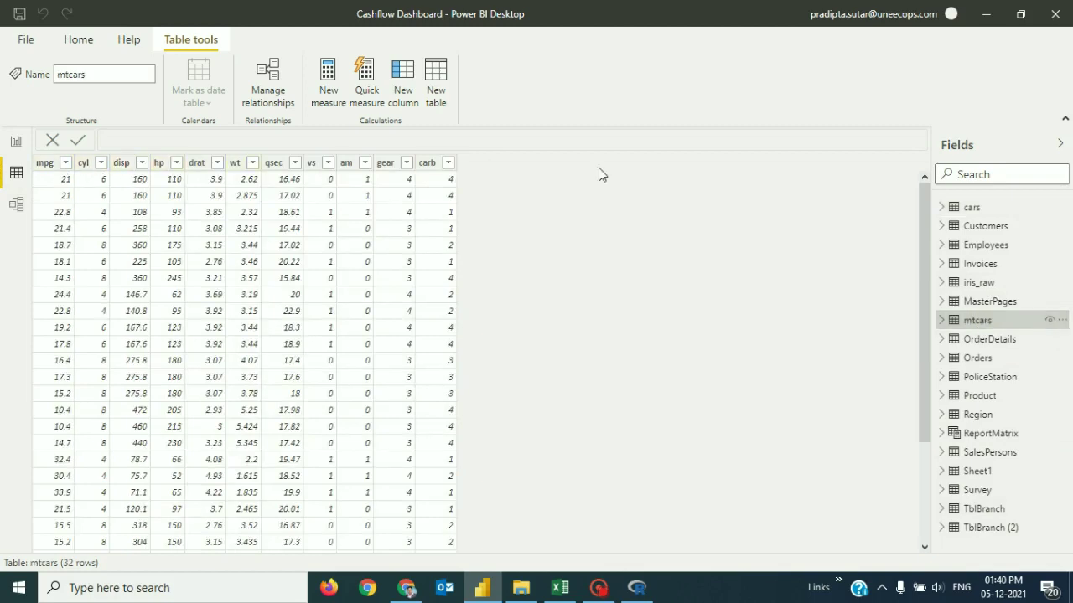
pyautogui.scroll(-3, 297, 415)
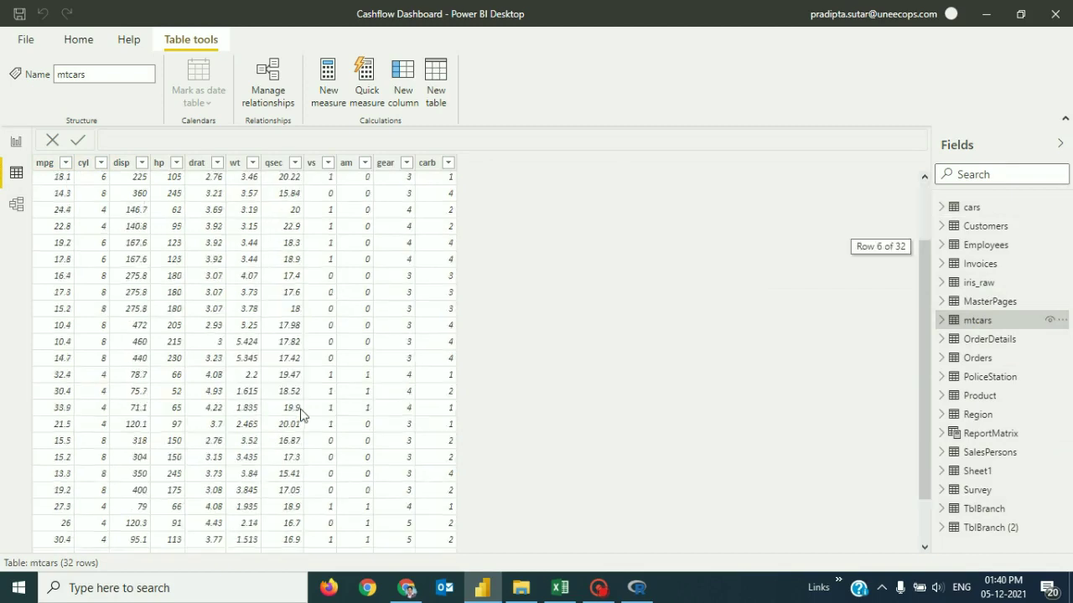
pyautogui.scroll(3, 623, 361)
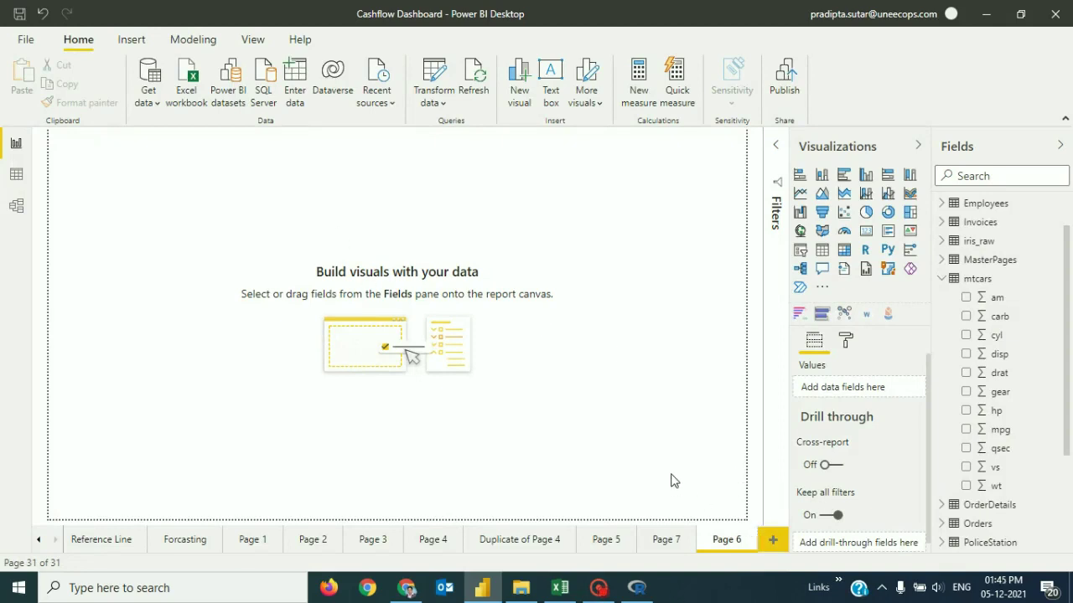
# Add an R script visual to Page 6 with mtcars mpg and cyl as its values.
pyautogui.click(866, 249)
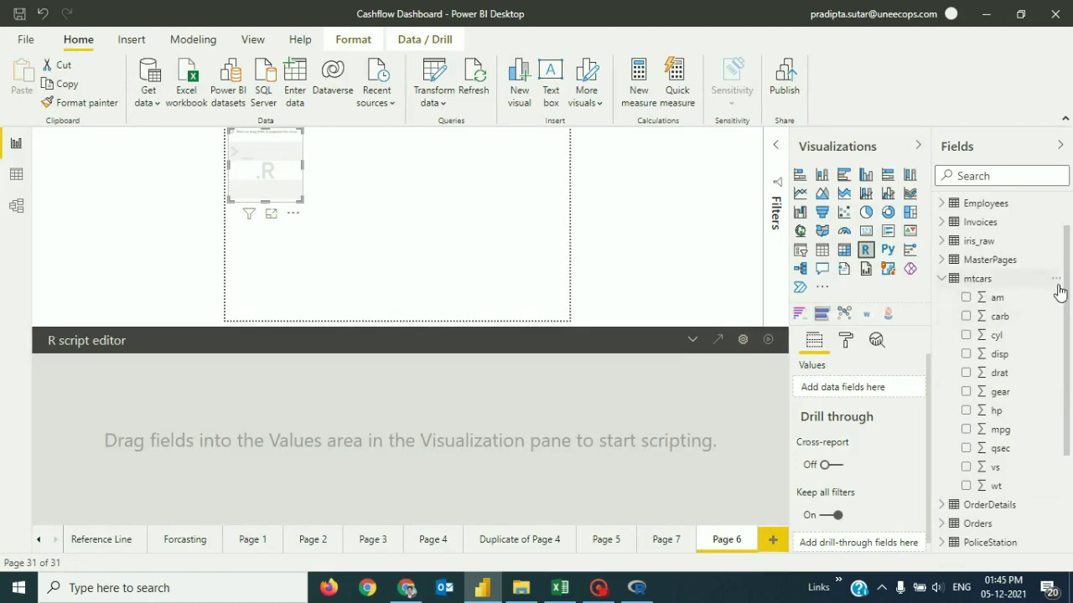
pyautogui.scroll(-1, 1060, 310)
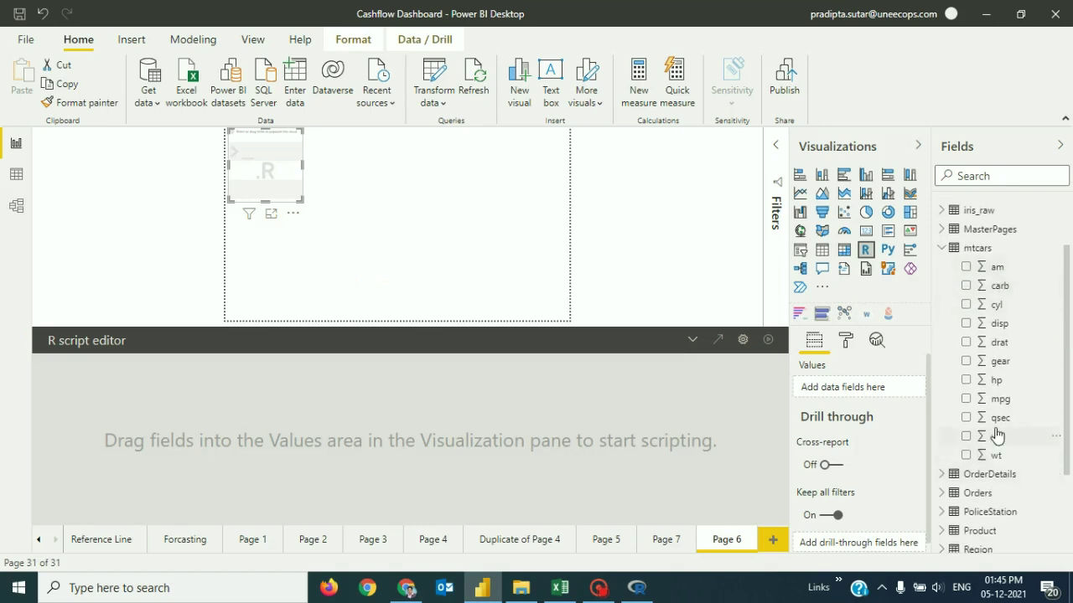
pyautogui.moveTo(999, 399); pyautogui.dragTo(874, 390)
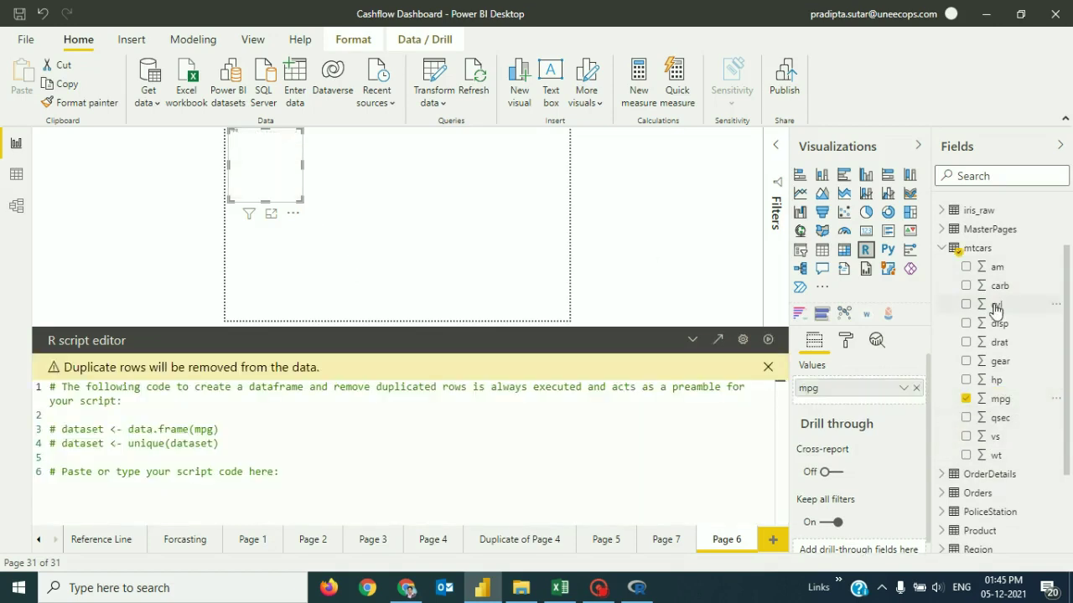
pyautogui.moveTo(1000, 307); pyautogui.dragTo(875, 406)
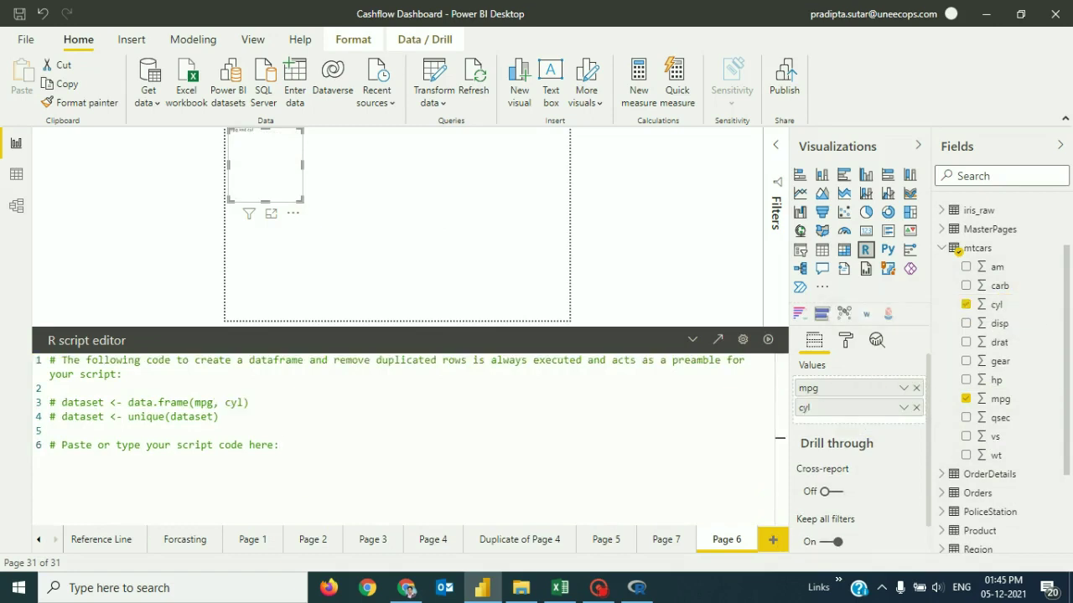
# Set both the mpg and cyl fields to Don't summarize.
pyautogui.click(905, 389)
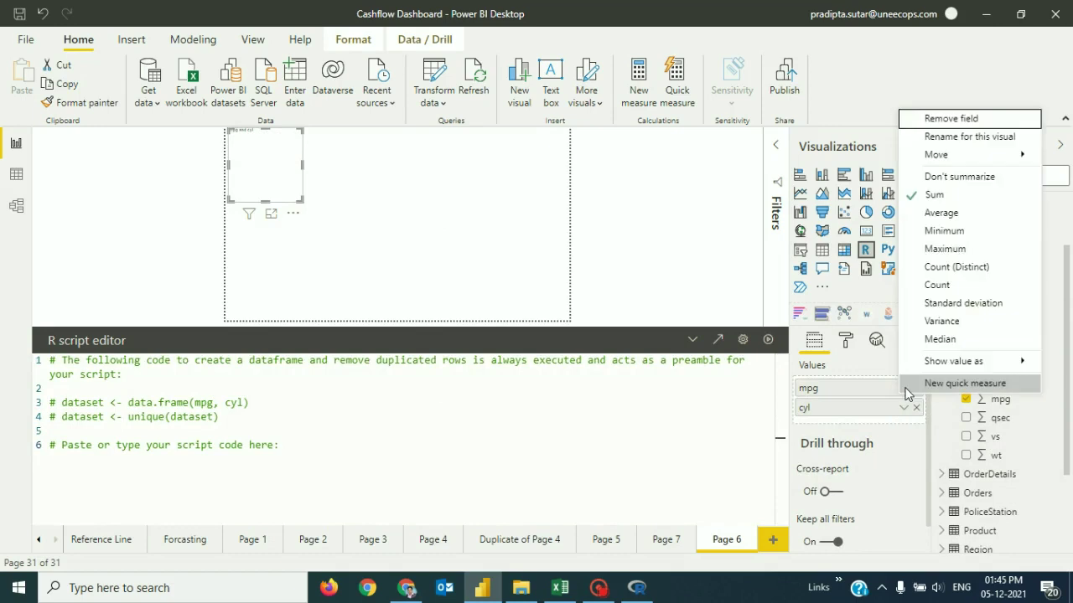
pyautogui.click(994, 177)
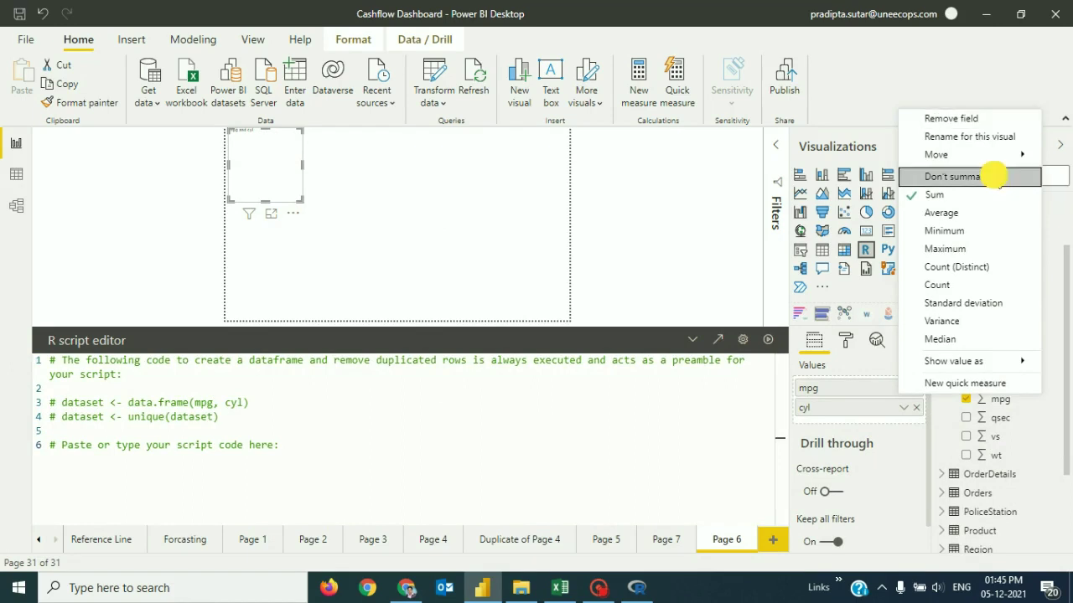
pyautogui.click(913, 408)
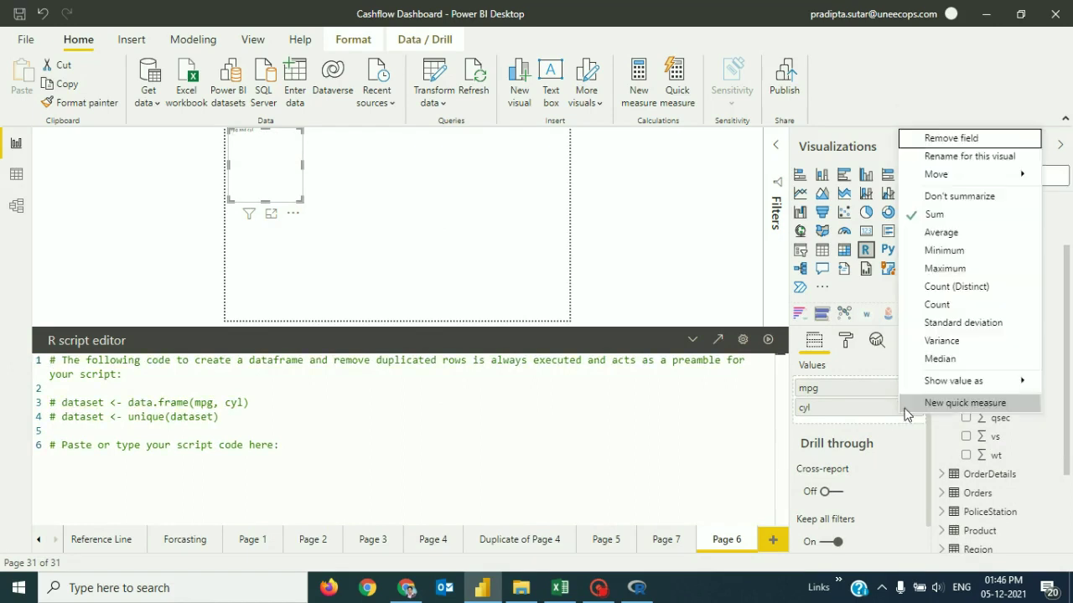
pyautogui.click(983, 200)
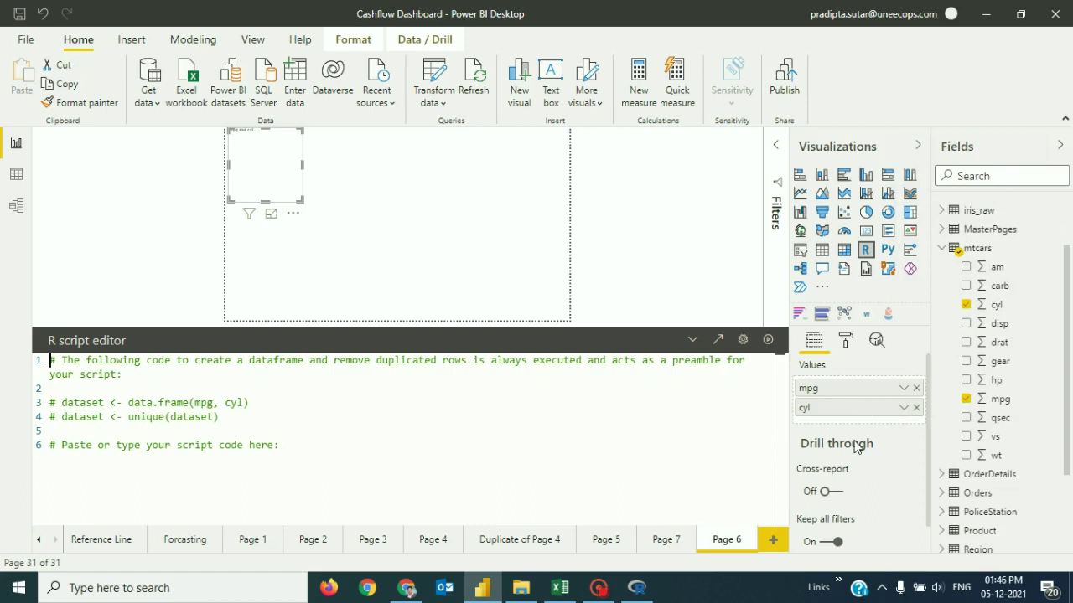
# Add the line boxplot(dataset$mpg ~ dataset$cyl) to the R script, then select and run it.
pyautogui.click(387, 461)
pyautogui.press('Return')
pyautogui.write('boxplot(datas')
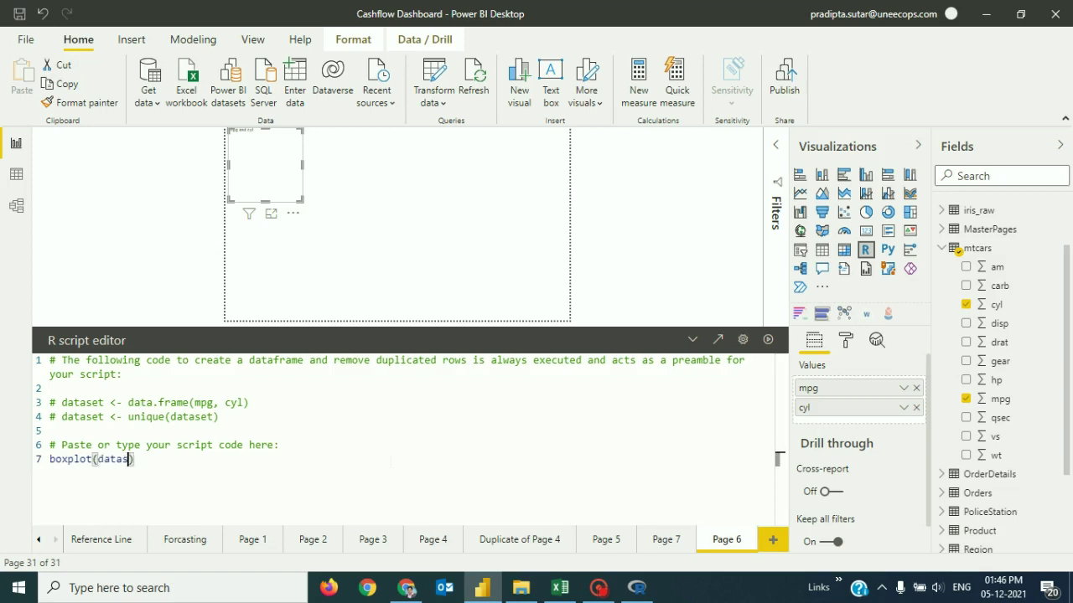
pyautogui.write('et$mpg ~')
pyautogui.write('dataset')
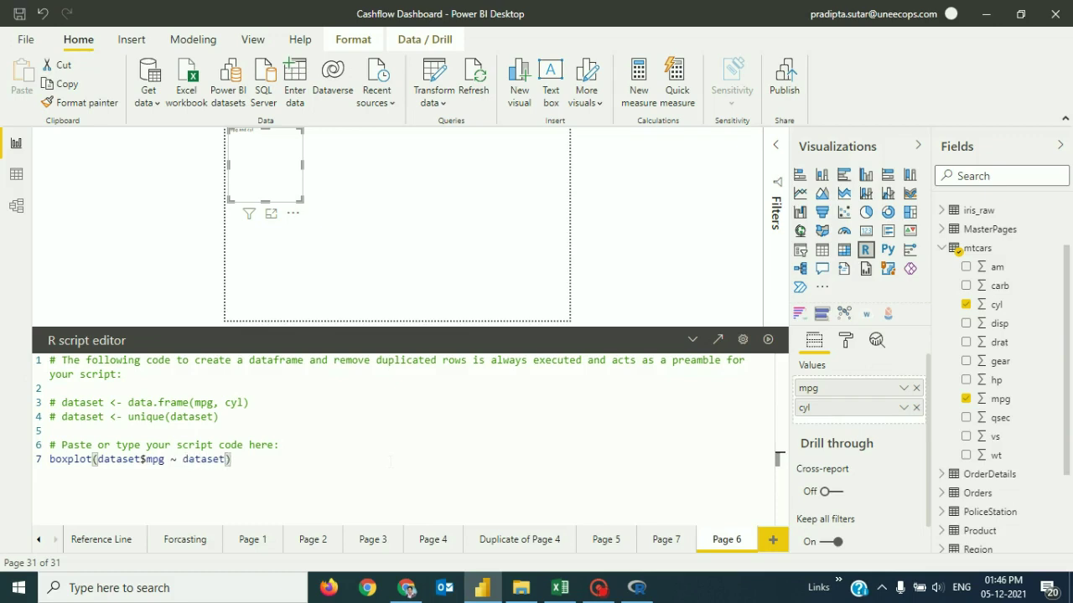
pyautogui.write('$cyl')
pyautogui.moveTo(268, 459); pyautogui.dragTo(38, 457)
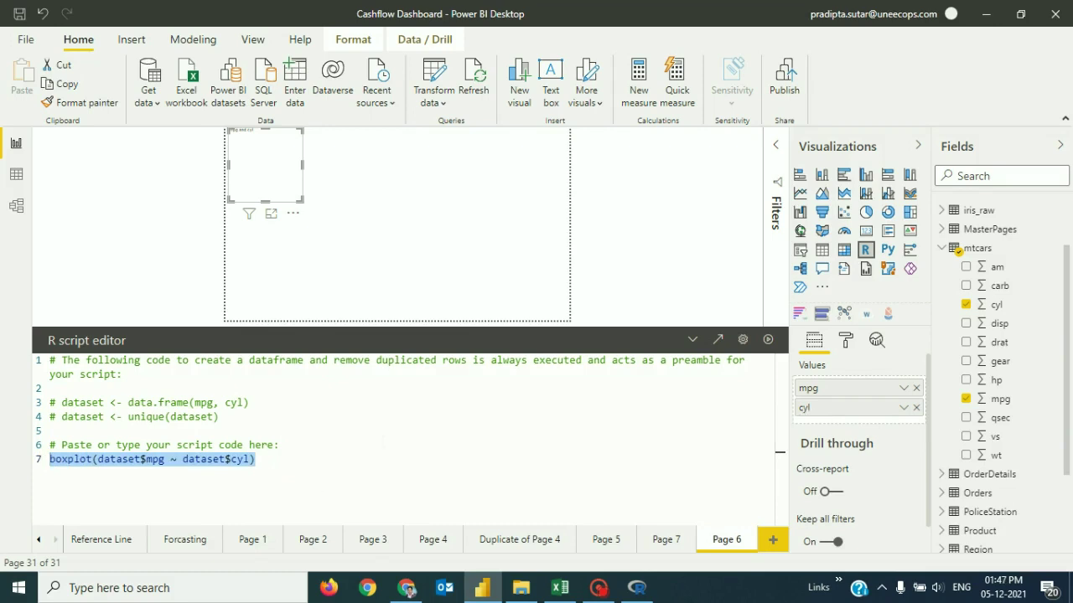
pyautogui.click(768, 340)
# Run the boxplot script, collapse the script editor, and enlarge the visual across the page.
pyautogui.click(769, 341)
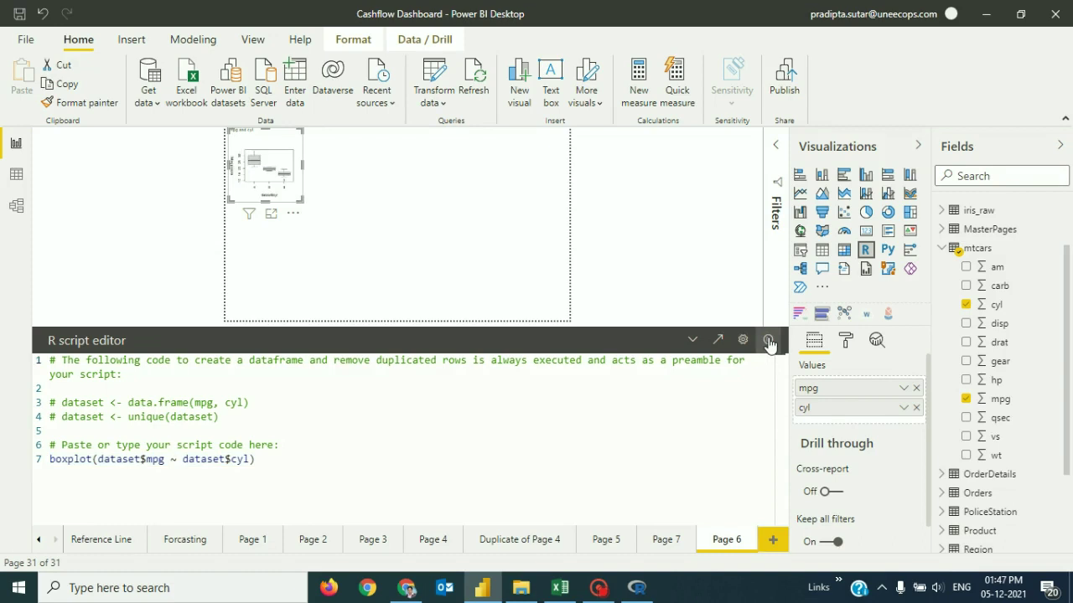
pyautogui.click(693, 341)
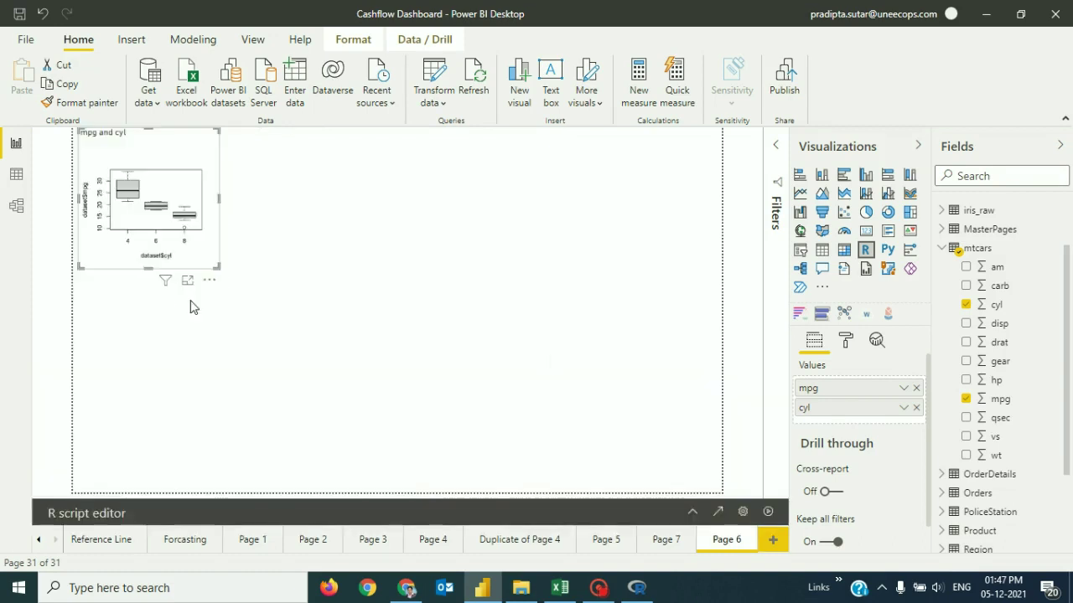
pyautogui.moveTo(216, 265); pyautogui.dragTo(721, 496)
pyautogui.click(470, 293)
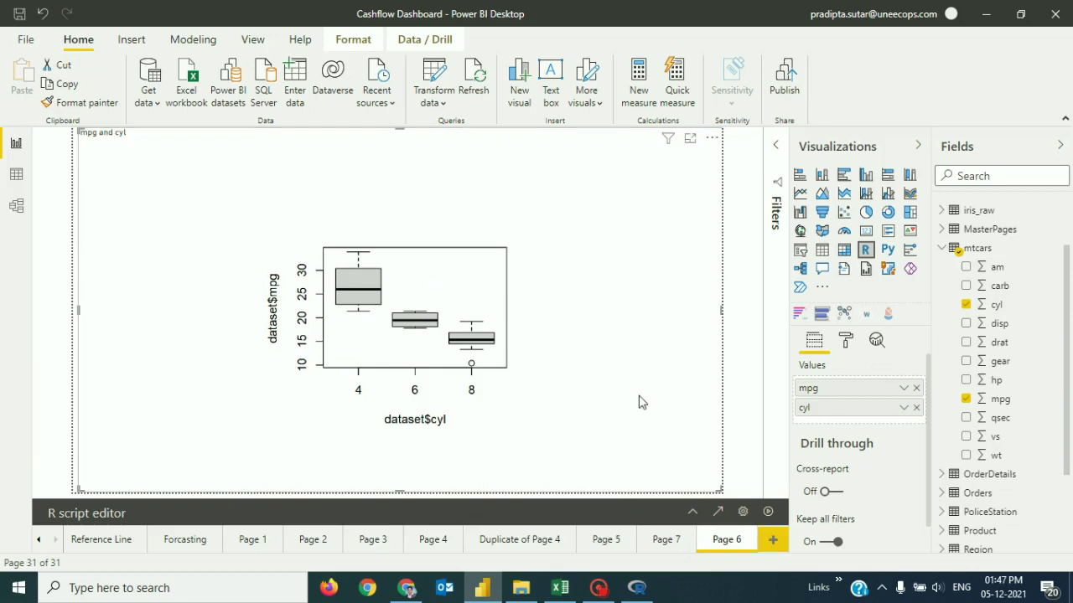
pyautogui.click(750, 352)
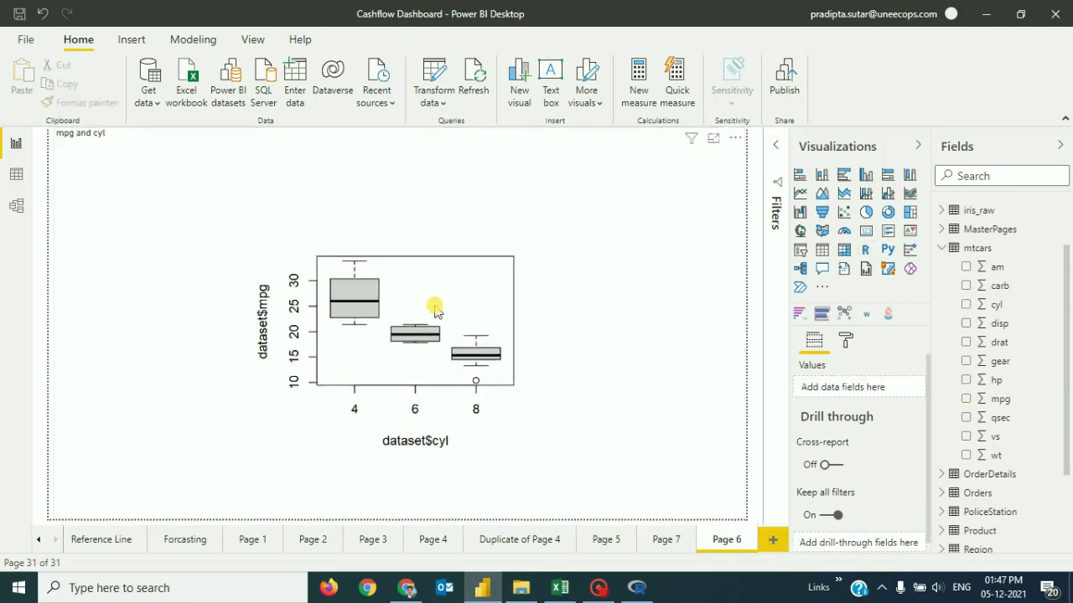
pyautogui.click(434, 308)
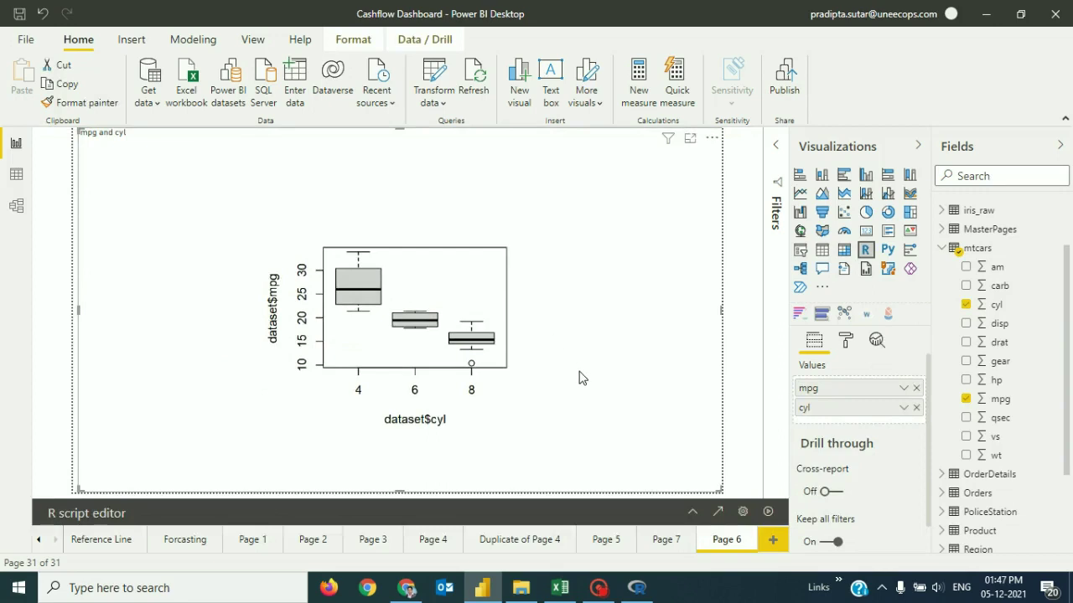